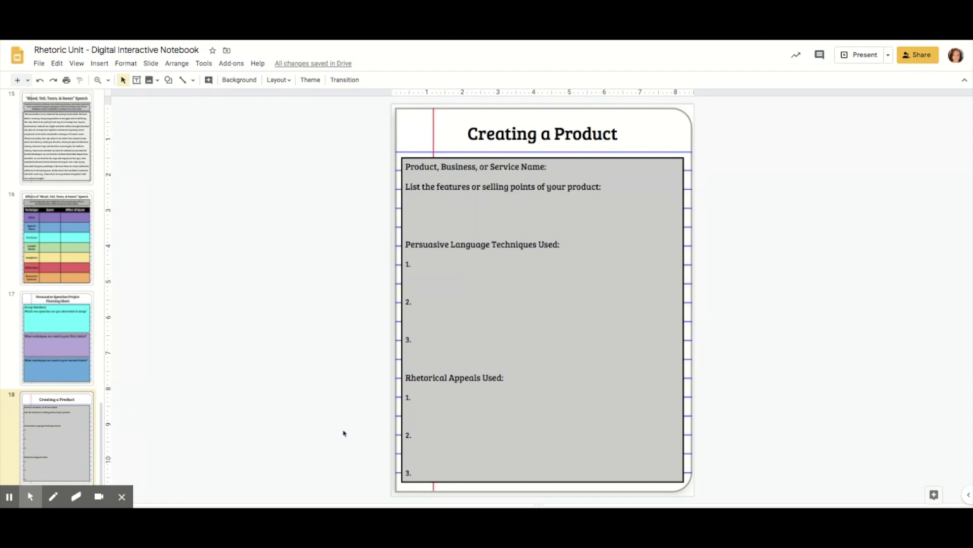
Step: Review the 'Creating a Product' worksheet on slide 18, then open the Insert menu
click(102, 64)
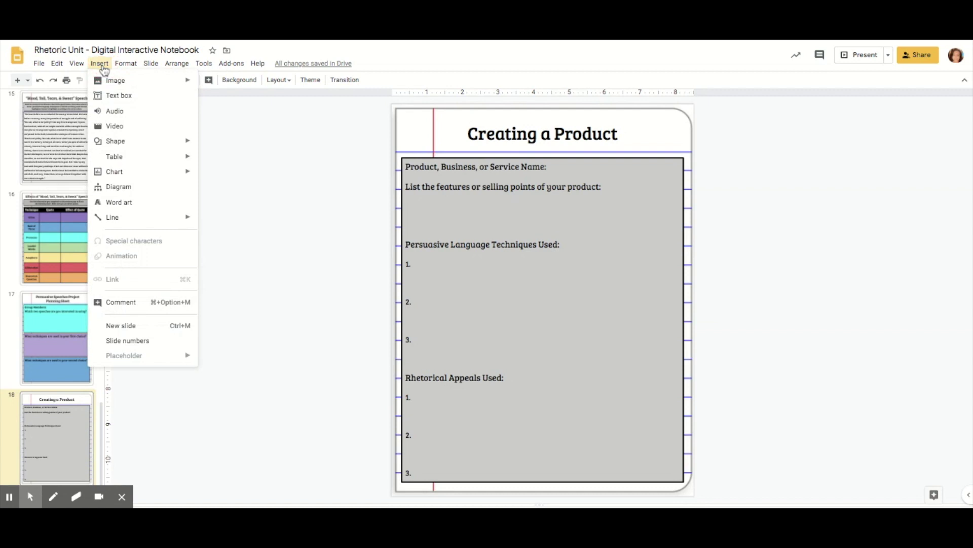
Step: Insert a new blank slide after slide 18
click(152, 329)
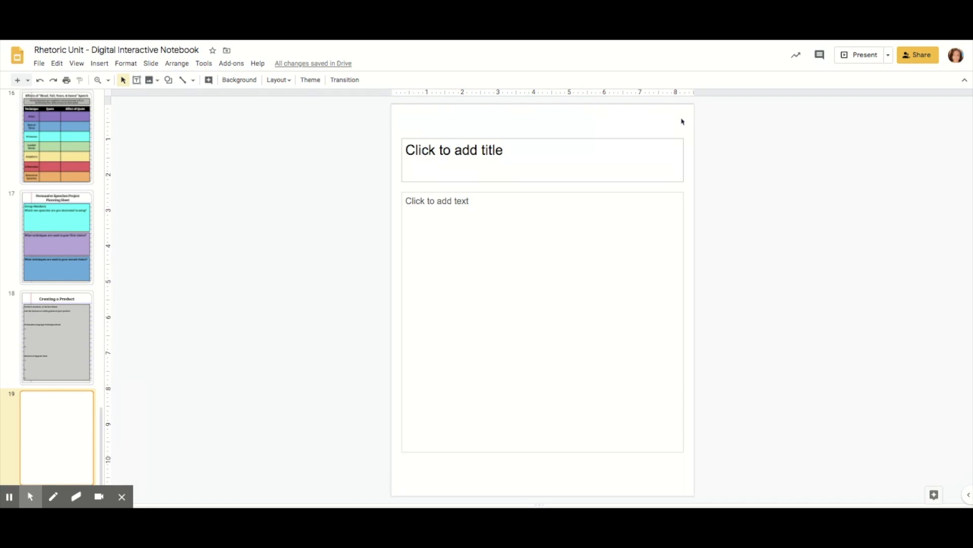
Step: Set slide 19's background to a lined notebook-paper image found via 'A4 paper background'
right_click(682, 122)
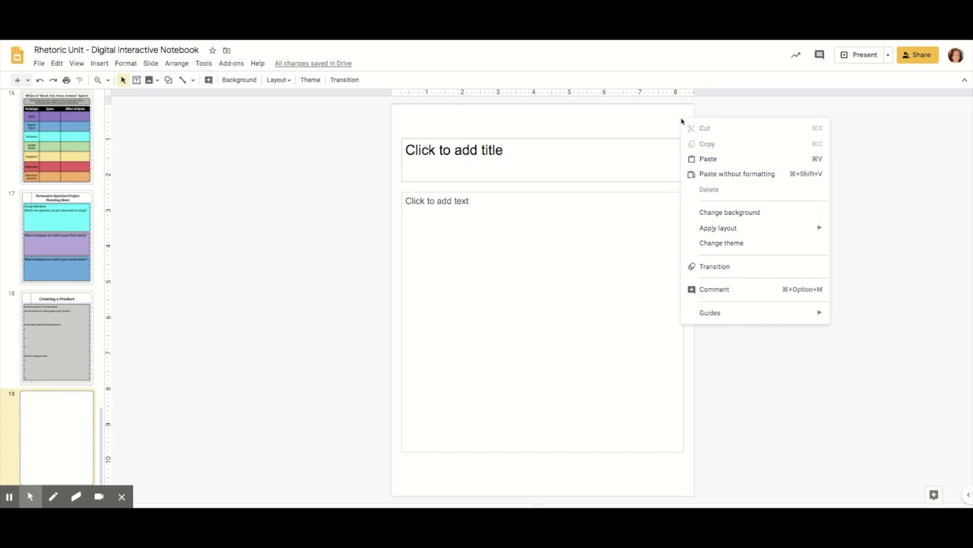
click(743, 213)
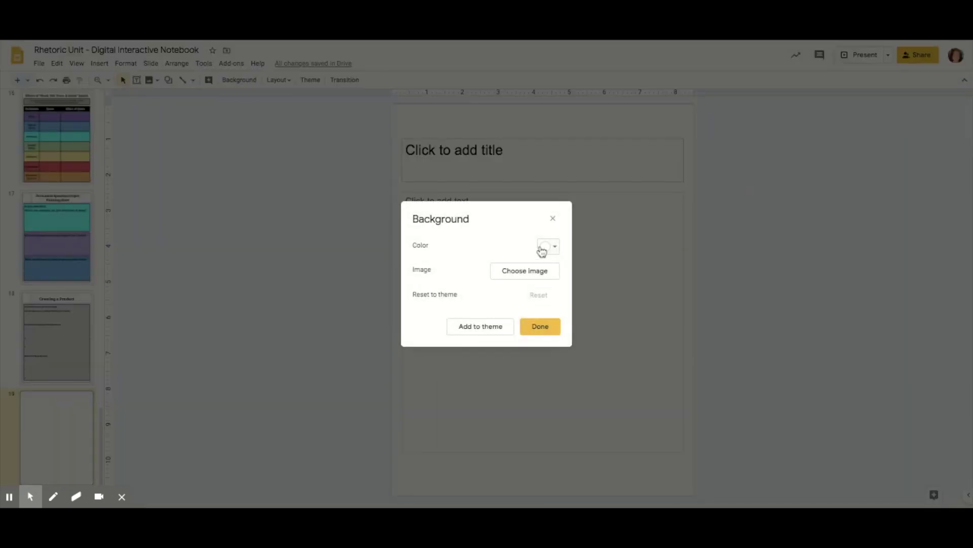
click(525, 272)
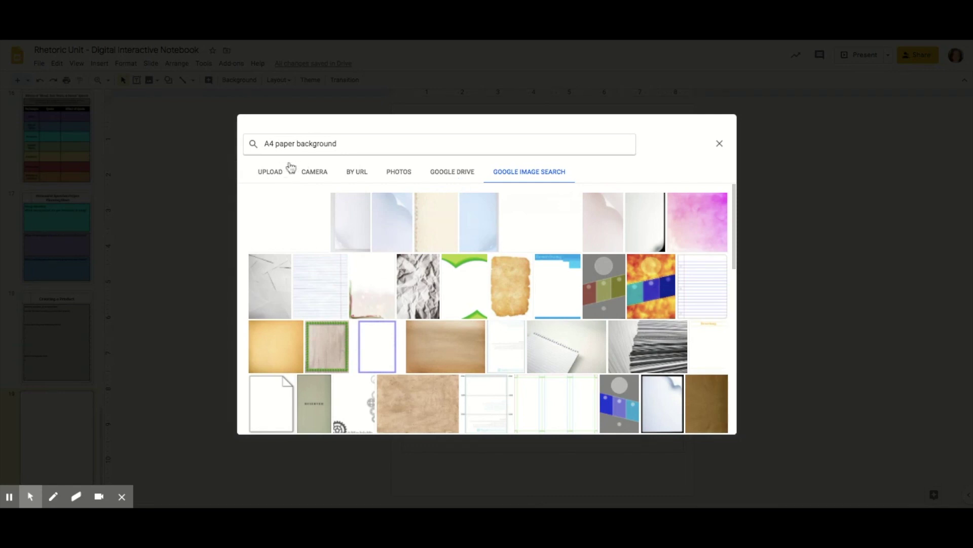
click(698, 285)
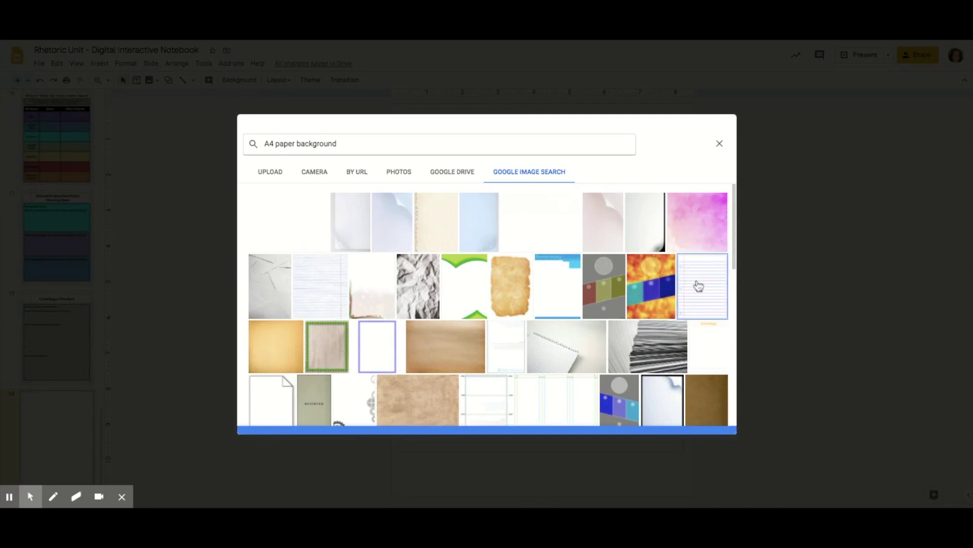
click(712, 425)
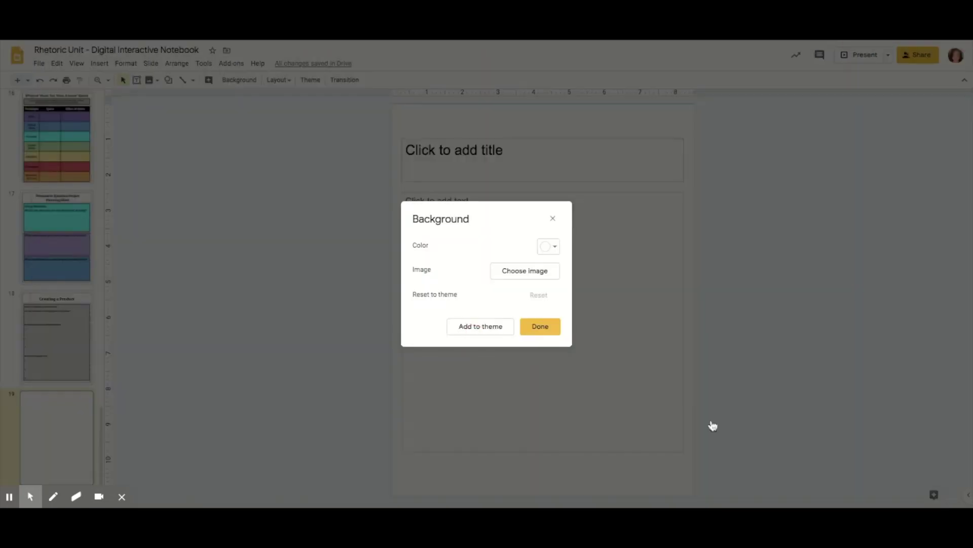
click(540, 327)
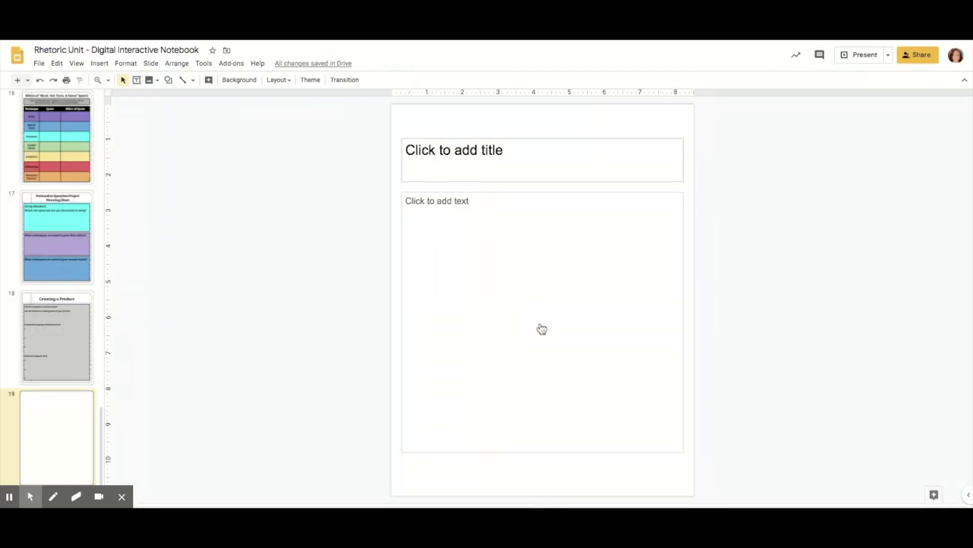
Step: Move the title placeholder up near the top edge of the slide
click(495, 140)
drag(495, 140, 496, 116)
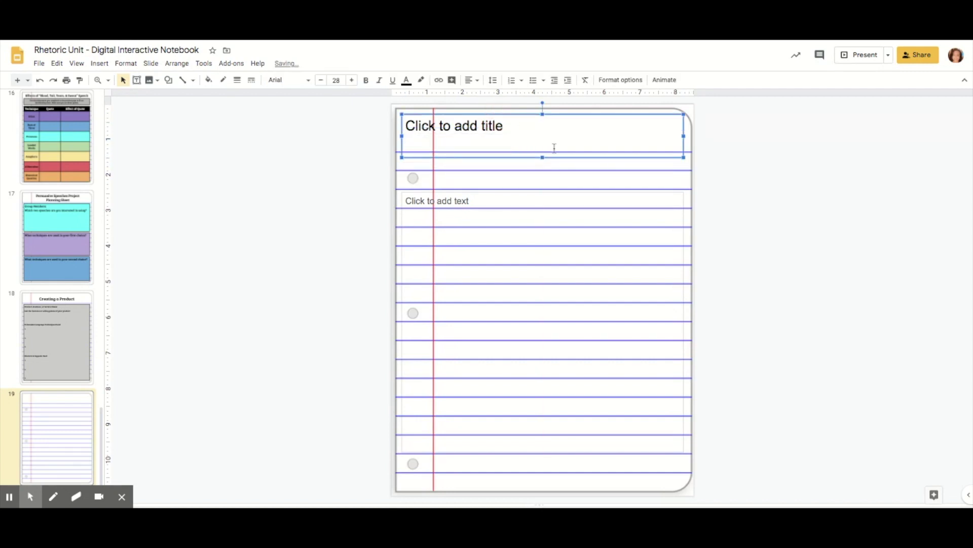
drag(543, 155, 543, 150)
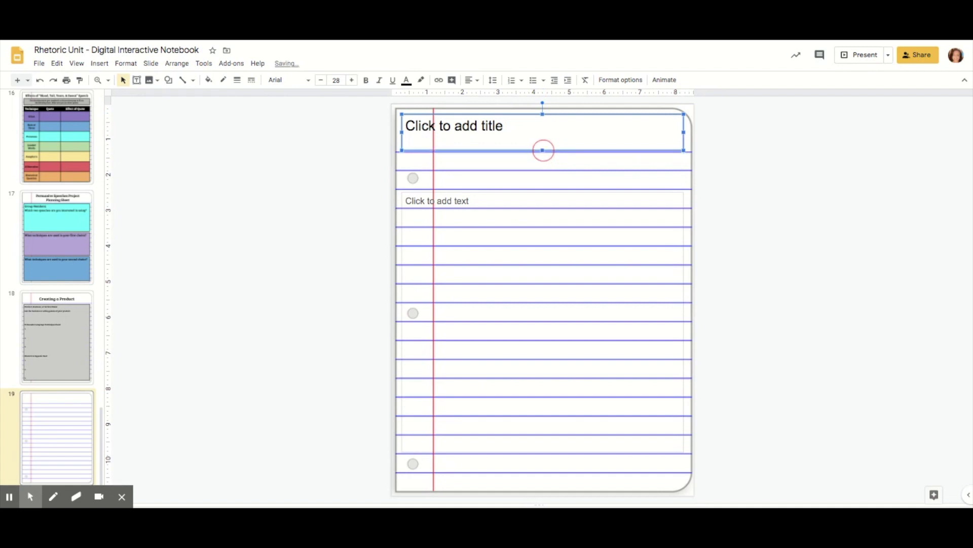
Step: Enter the title 'Creating a Product'
click(550, 134)
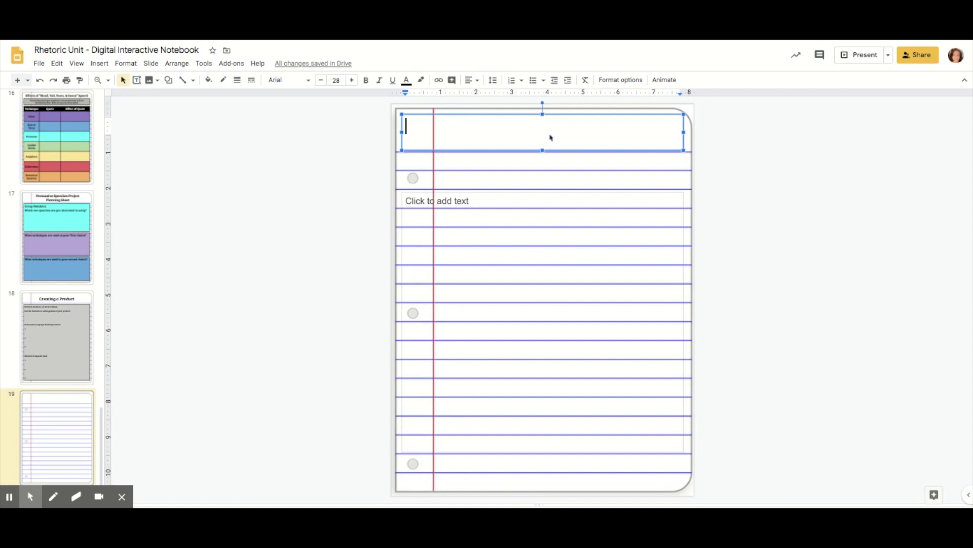
text(Creating )
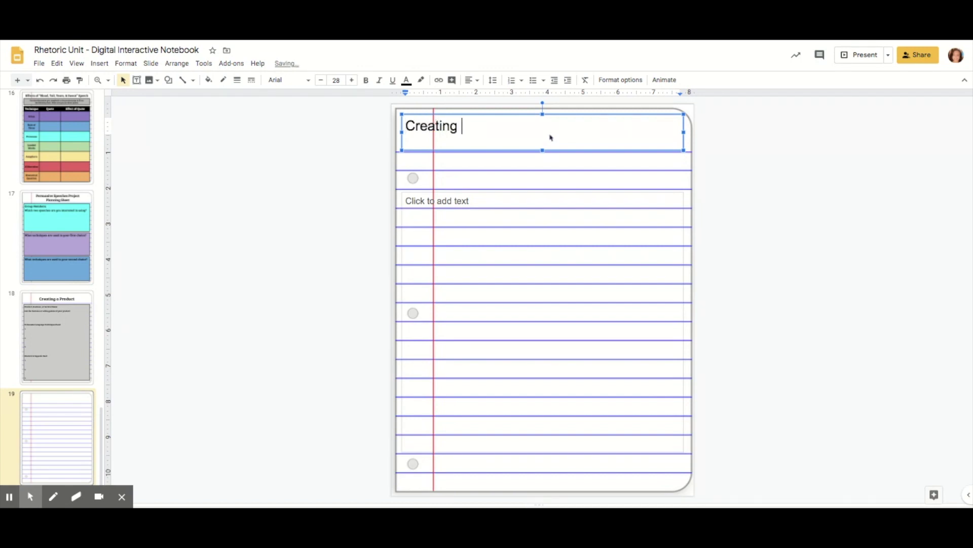
text(a Product)
key(ctrl+a)
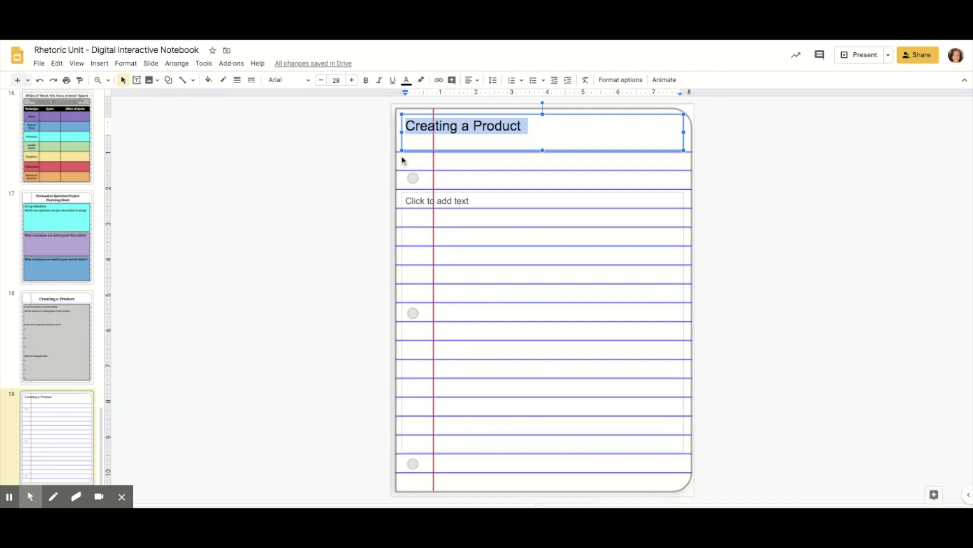
click(547, 137)
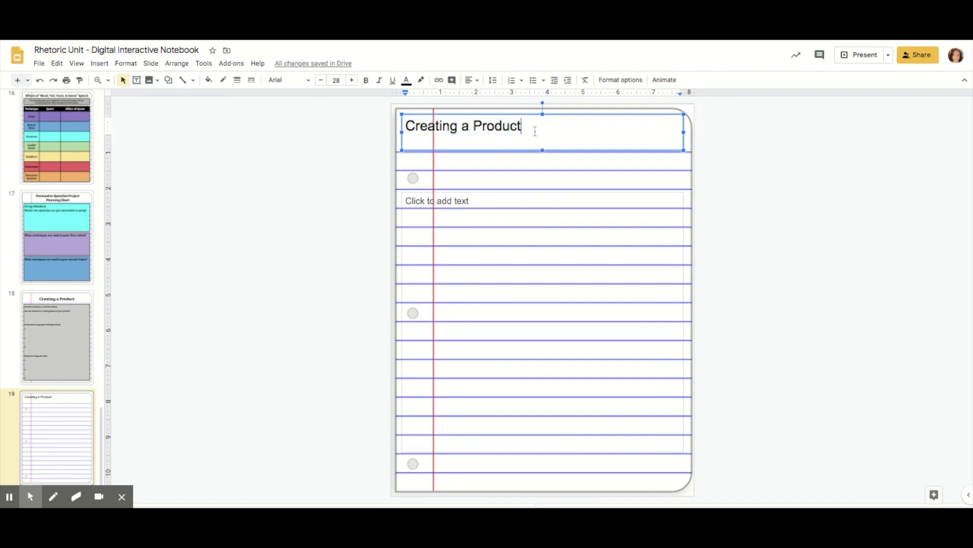
Step: Set the title text to Bree Serif at font size 45
click(532, 128)
drag(532, 128, 406, 124)
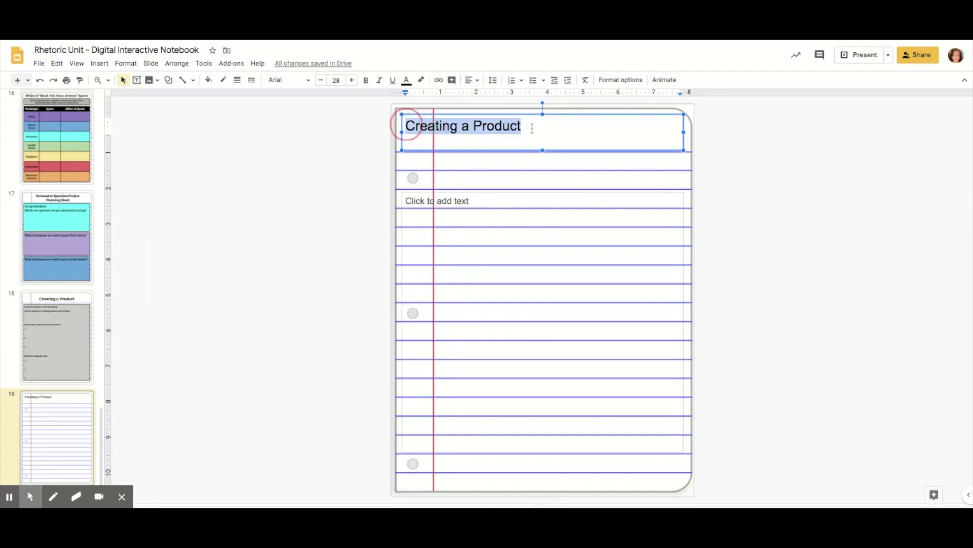
click(308, 82)
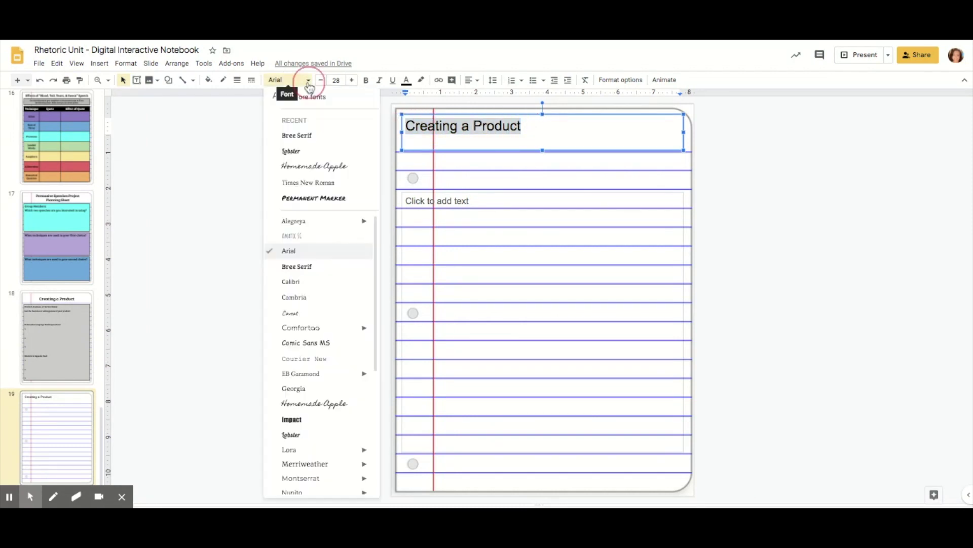
click(311, 137)
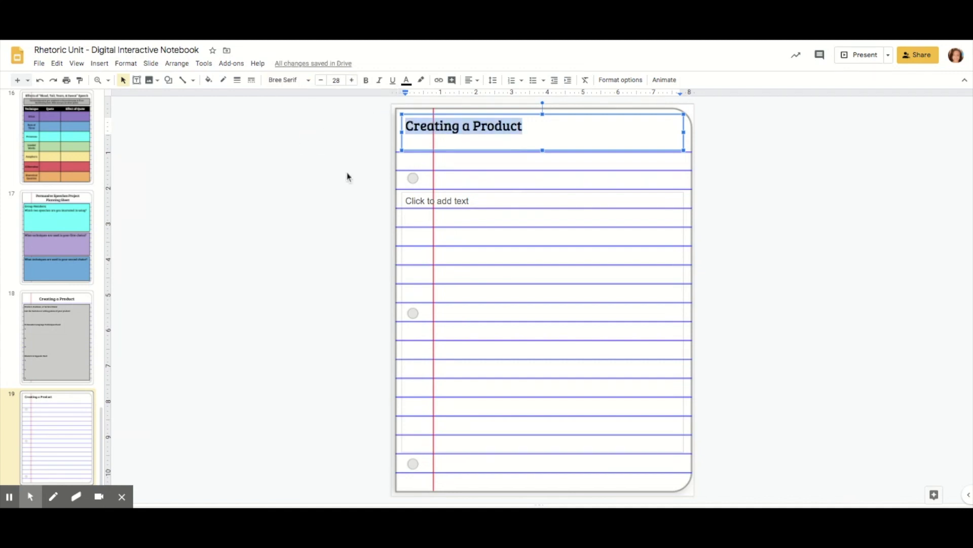
click(353, 82)
click(353, 82)
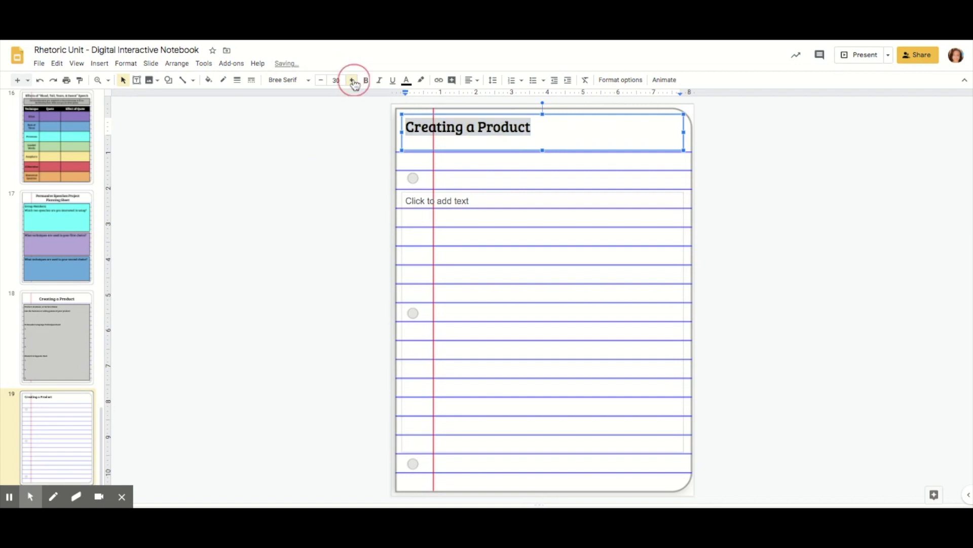
click(353, 82)
click(353, 82)
click(354, 82)
click(354, 81)
click(353, 82)
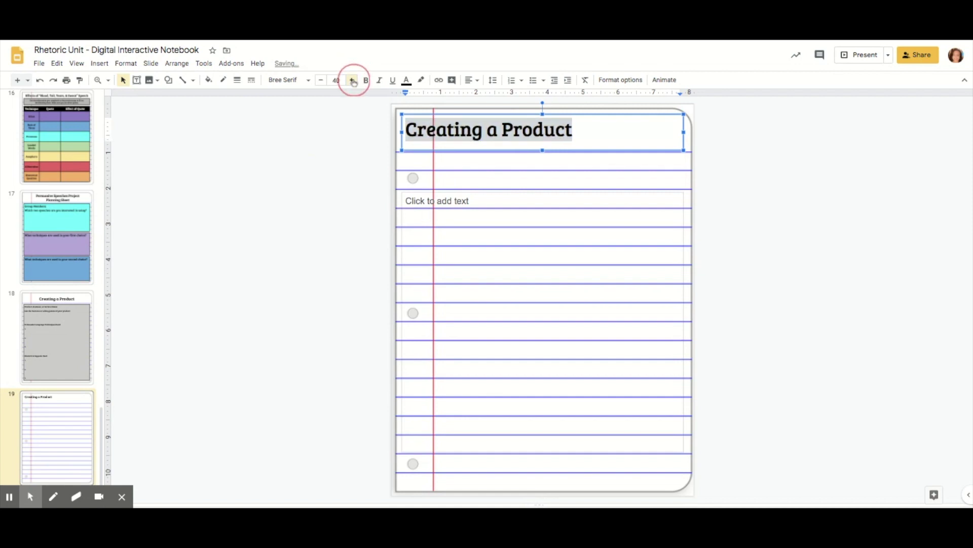
click(353, 82)
click(354, 82)
click(353, 82)
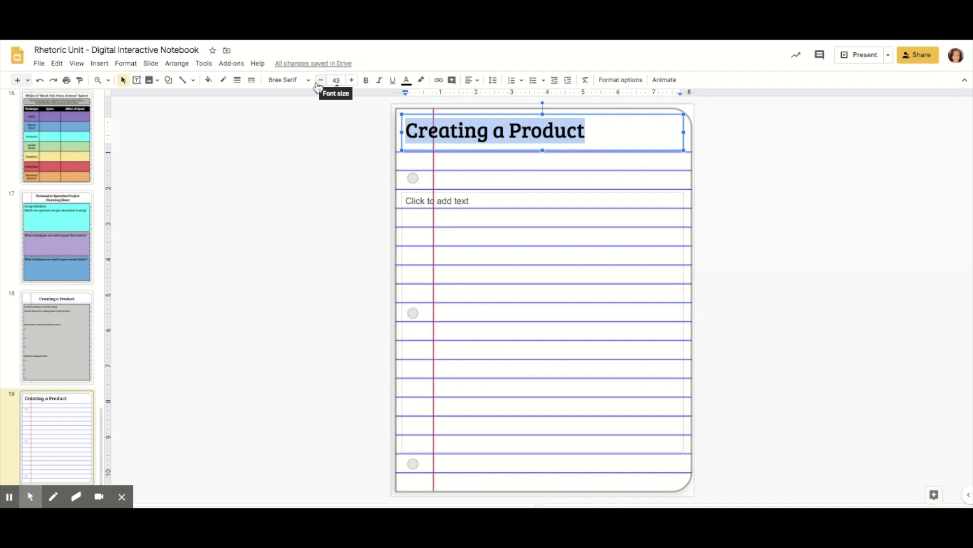
click(351, 83)
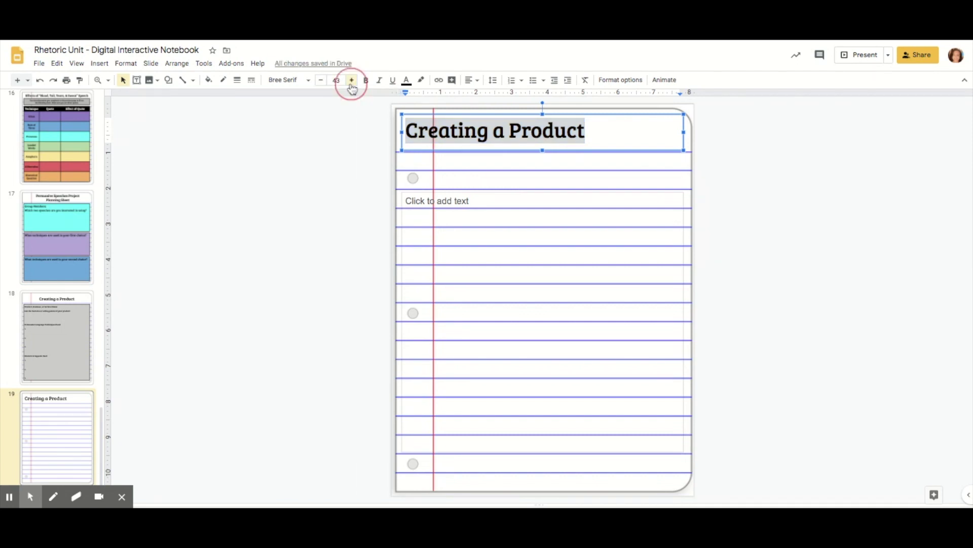
click(352, 83)
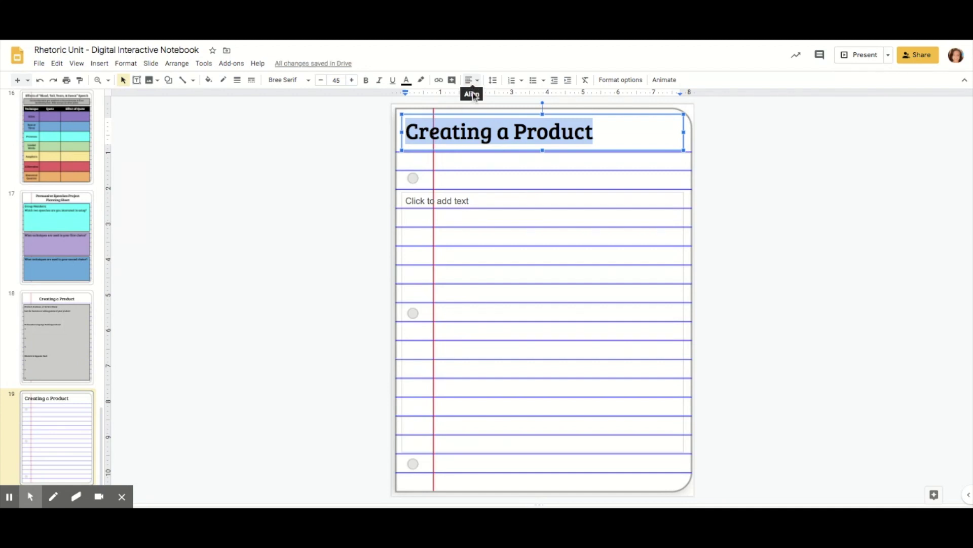
Step: Centre-align the title, narrow its box and shift it right of the red margin
click(471, 81)
click(486, 96)
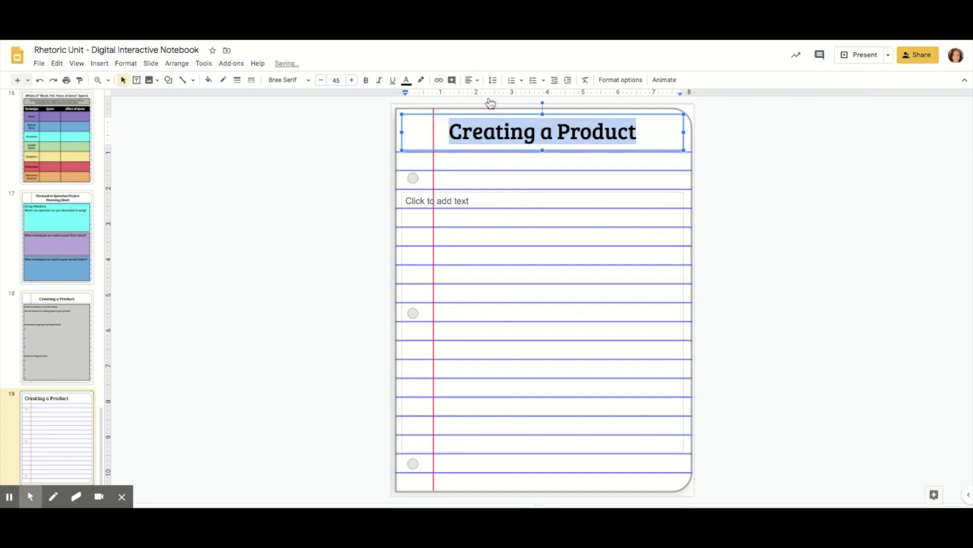
click(685, 133)
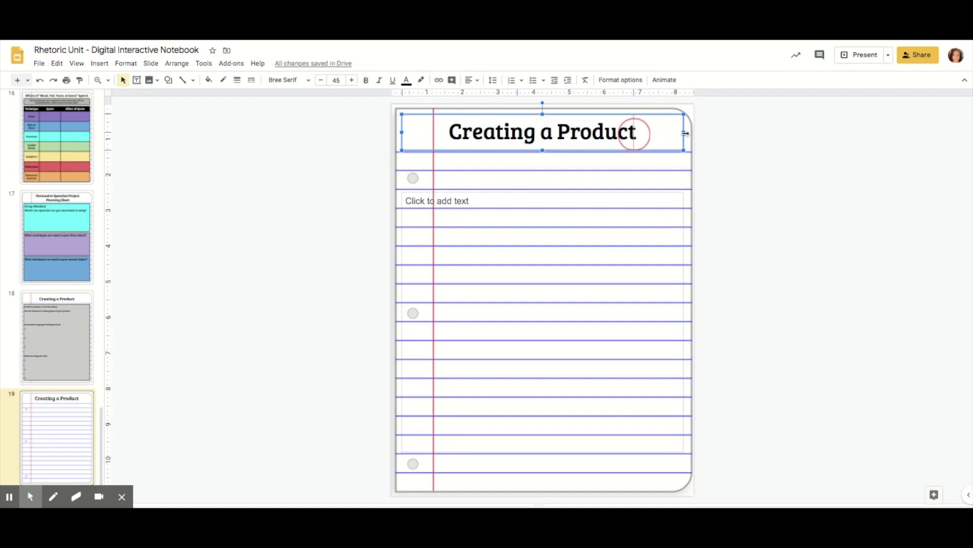
drag(685, 133, 633, 132)
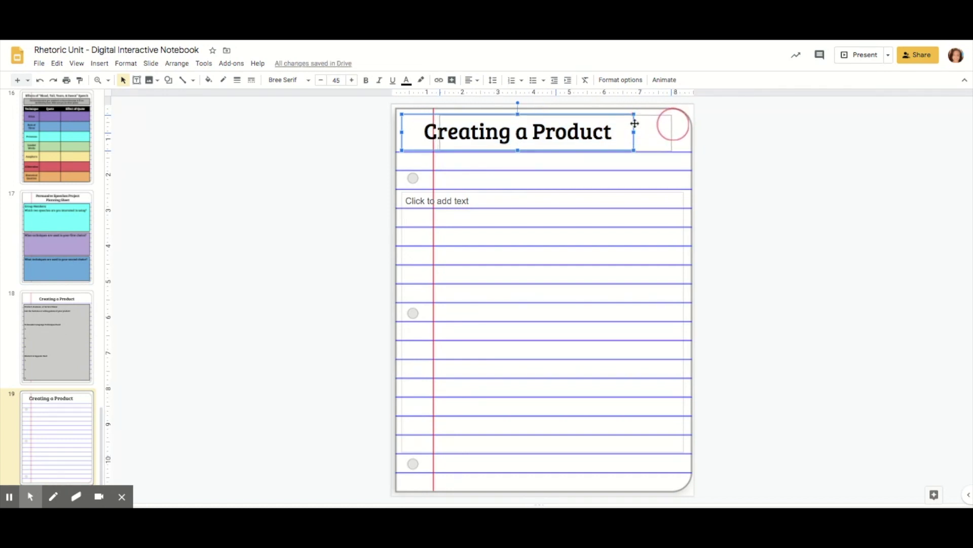
drag(635, 123, 665, 123)
click(744, 157)
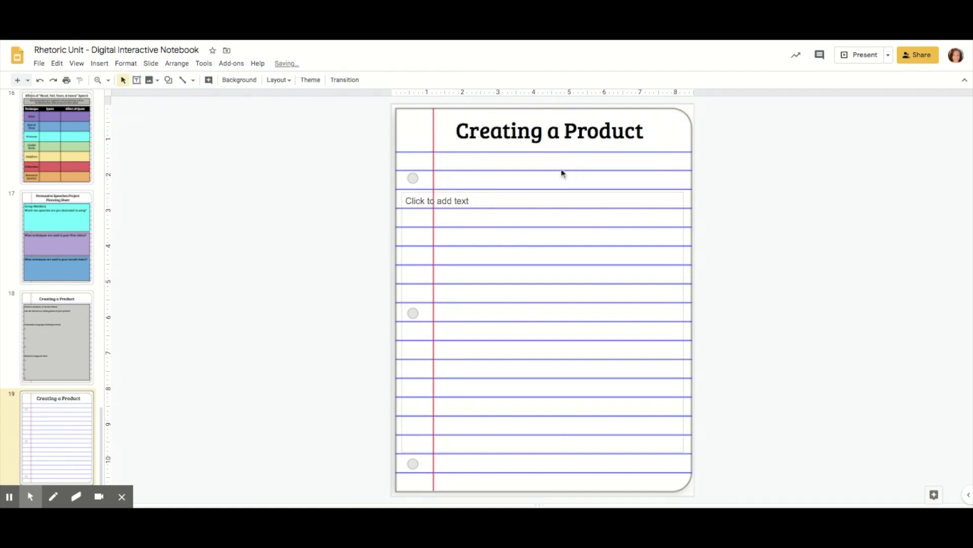
Step: Stretch the body text box from just under the title to the page bottom
click(502, 200)
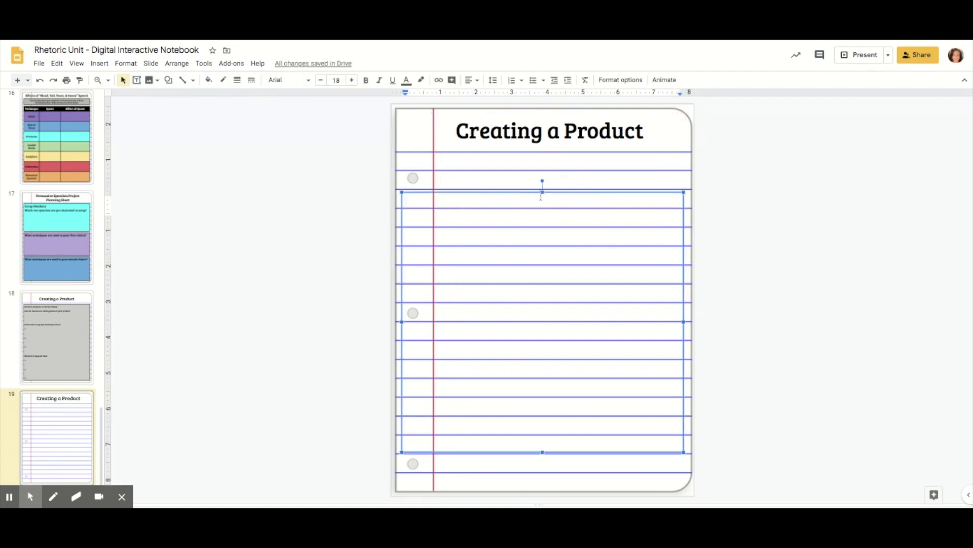
click(542, 191)
drag(542, 191, 543, 157)
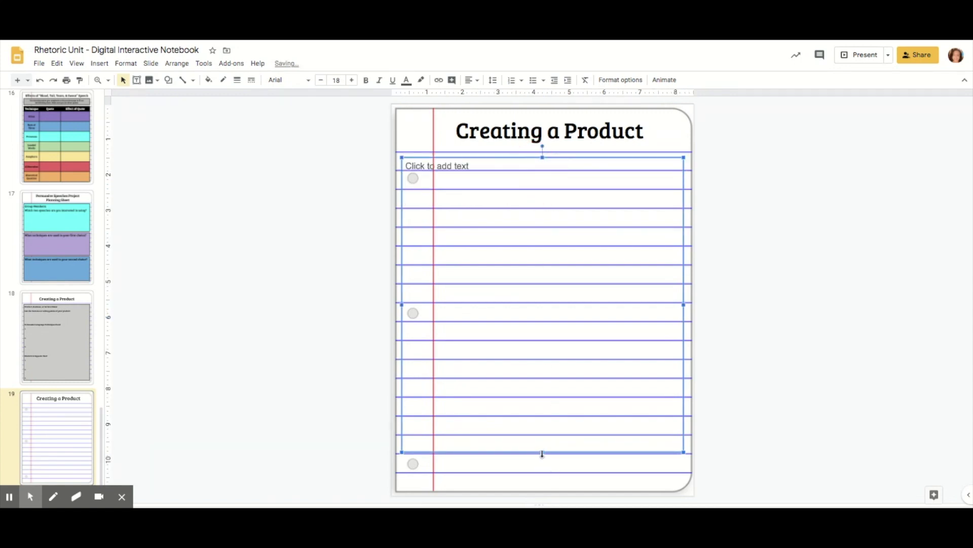
drag(542, 452, 543, 484)
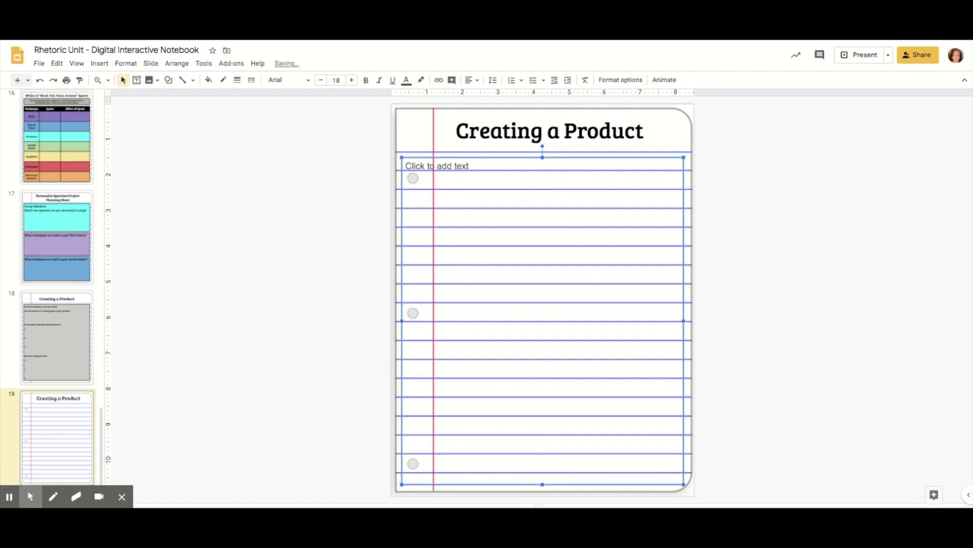
Step: Type test text in the body box, then delete it
click(481, 168)
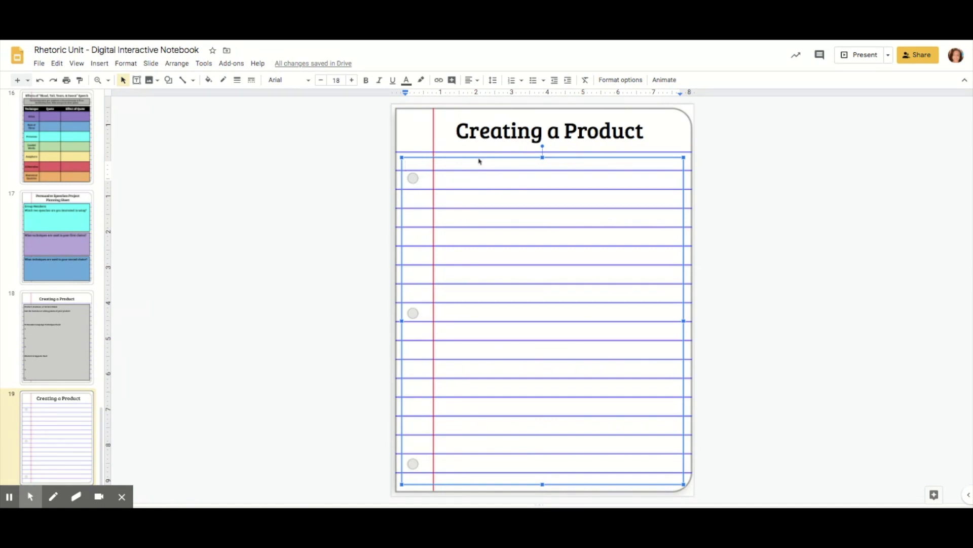
text(asdlfkjas;dlkfja)
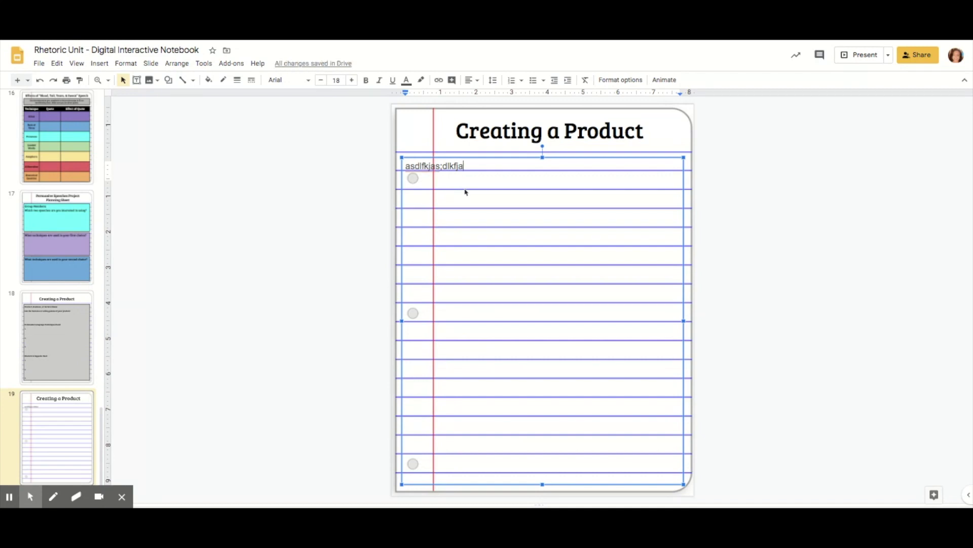
key(ctrl+a)
key(BackSpace)
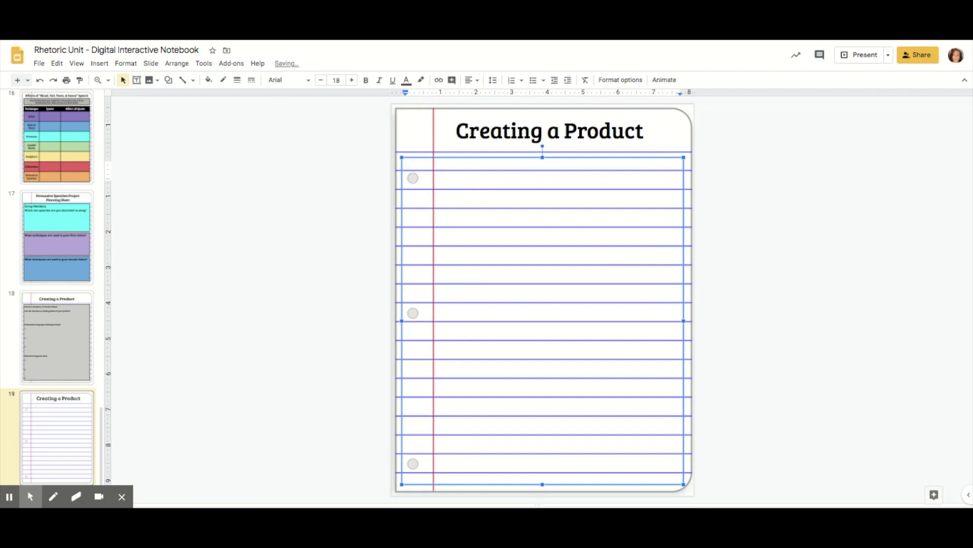
click(465, 158)
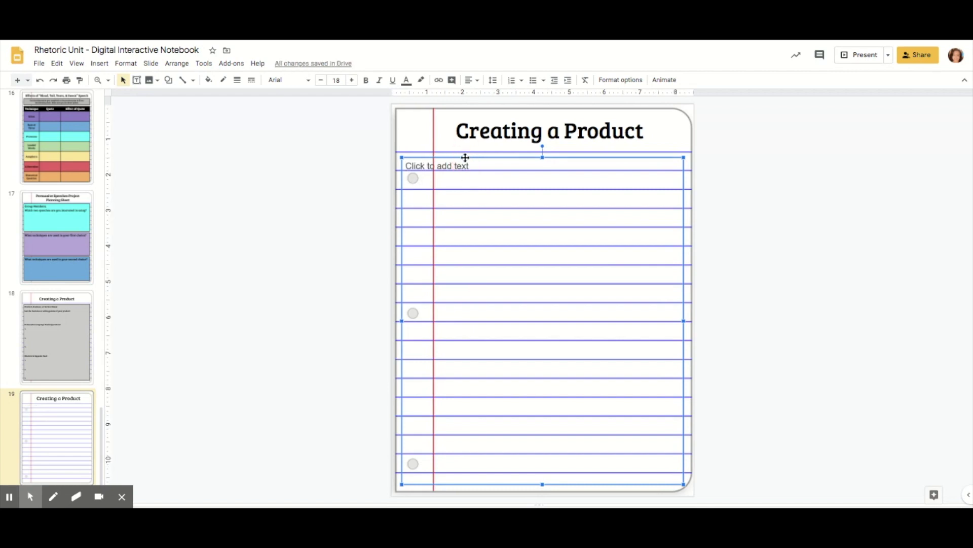
Step: Give the body text box a black 4px border
click(224, 82)
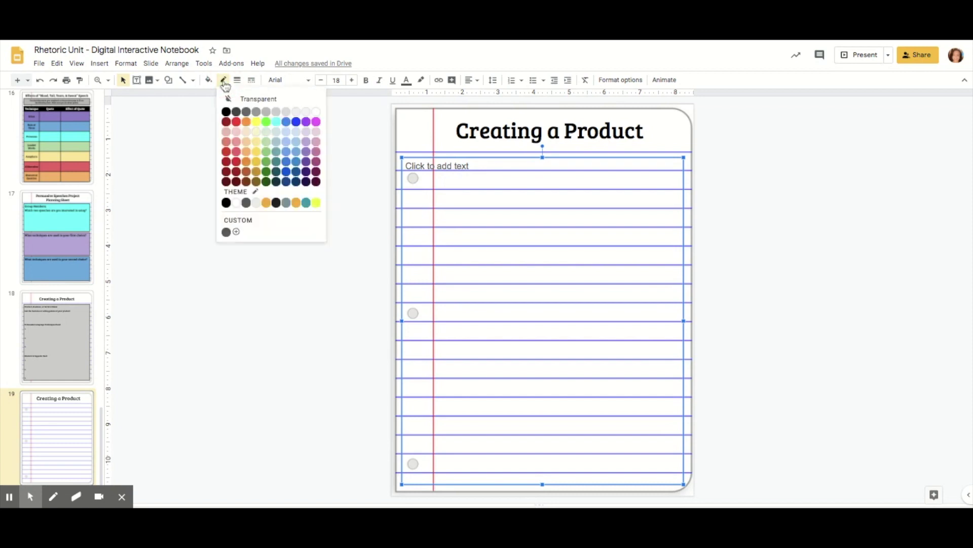
click(227, 112)
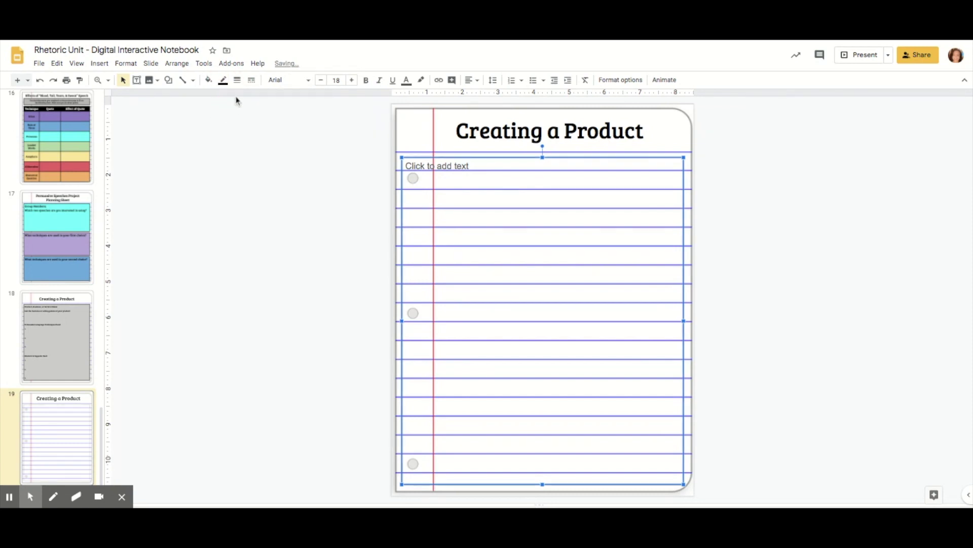
click(237, 81)
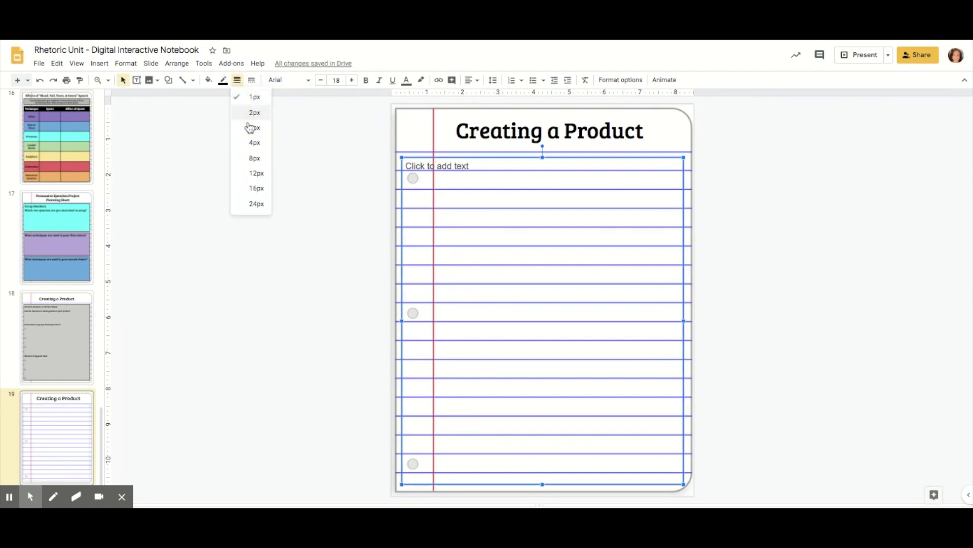
click(264, 148)
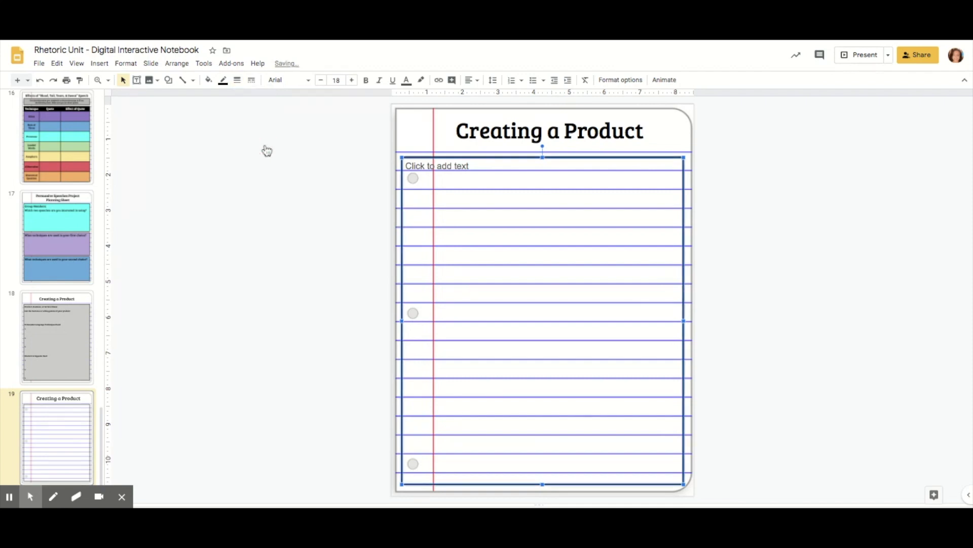
click(449, 162)
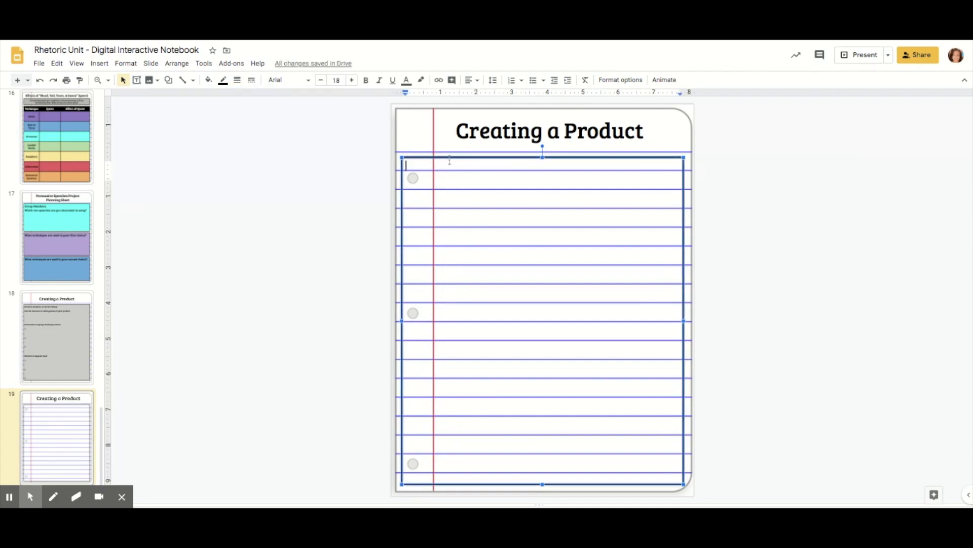
click(725, 234)
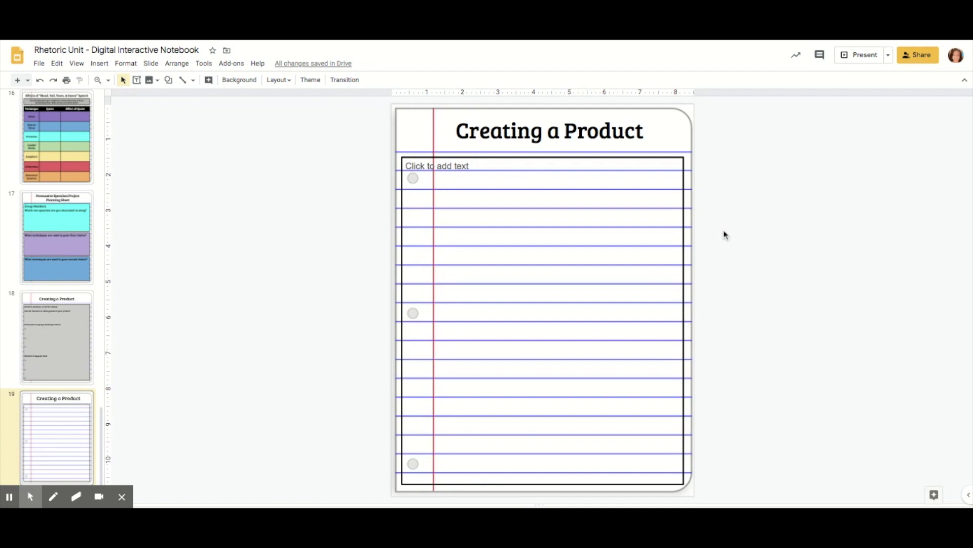
Step: Browse the box's fill options, including gradients and the custom colour picker
click(434, 169)
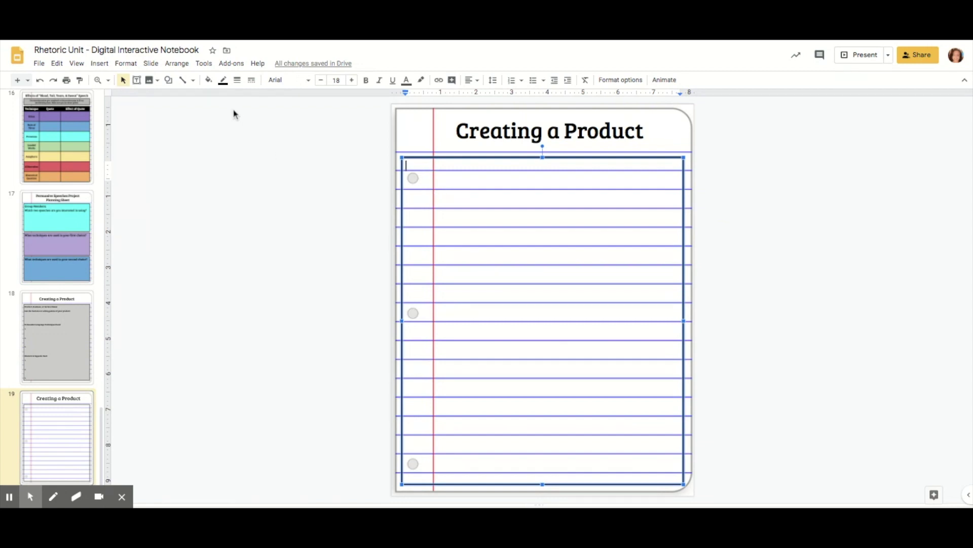
click(209, 81)
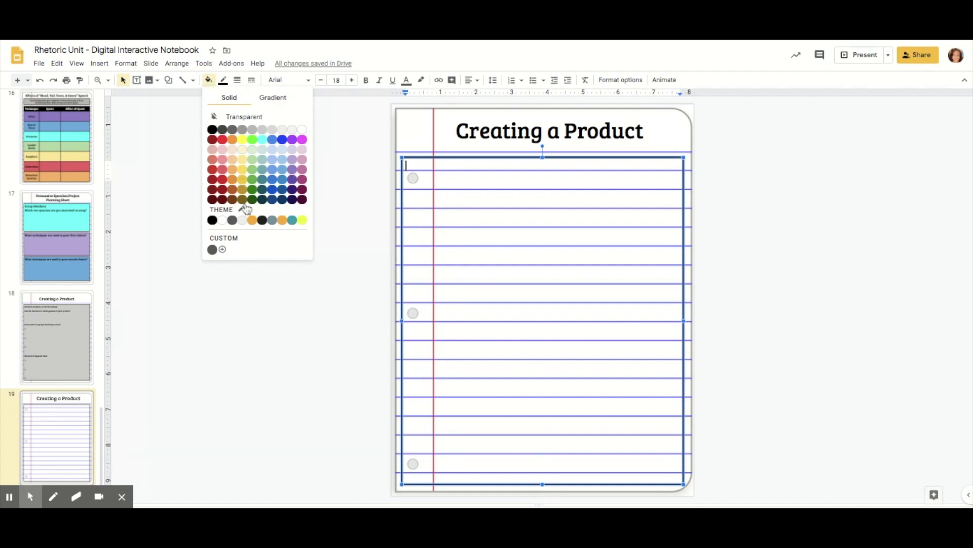
click(283, 102)
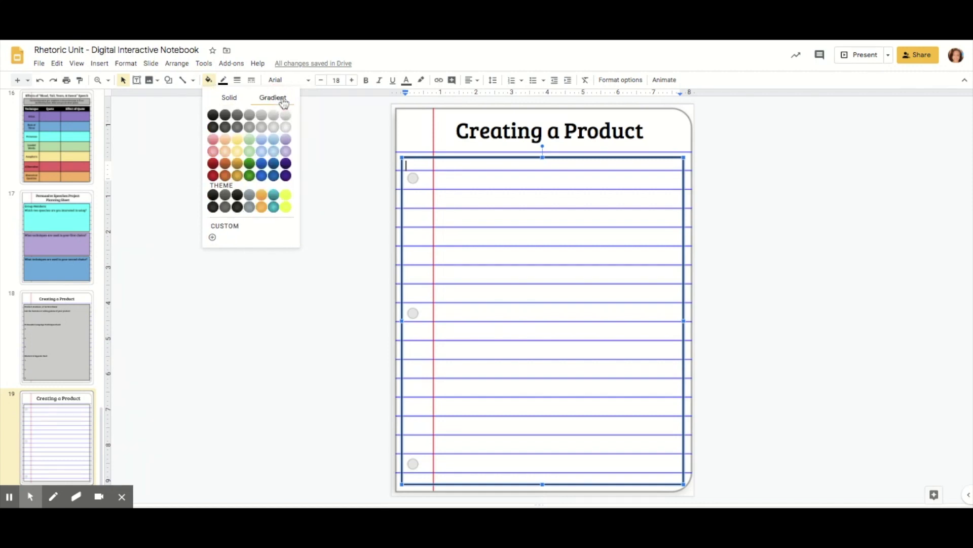
click(227, 99)
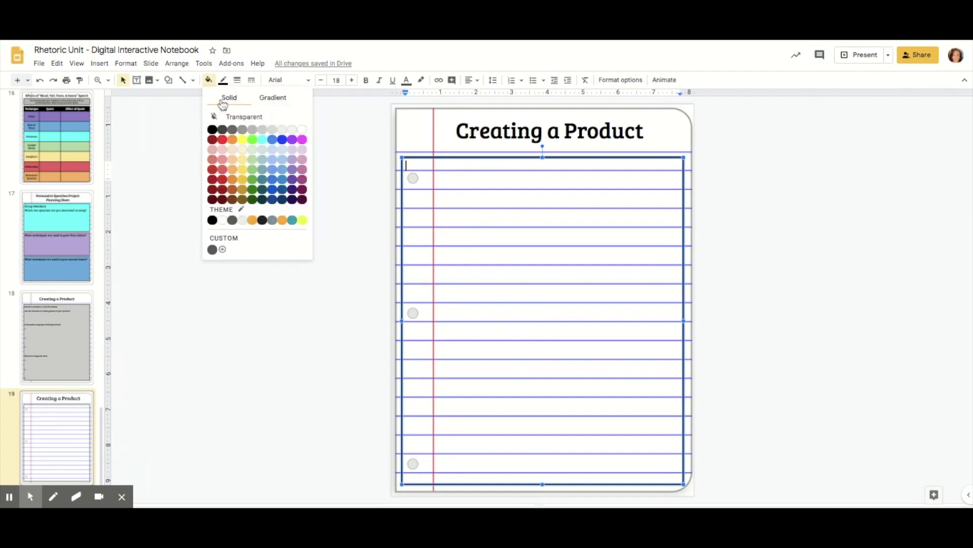
click(223, 250)
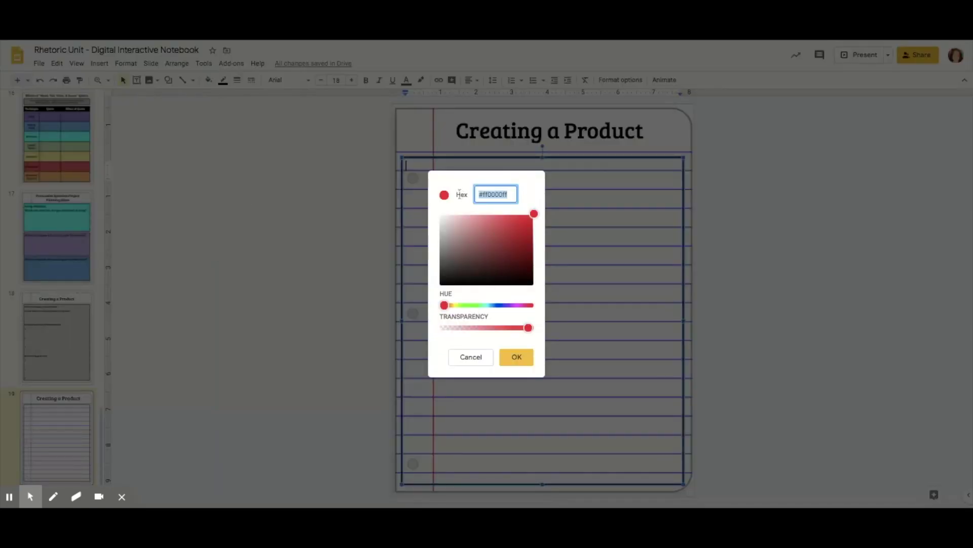
click(475, 363)
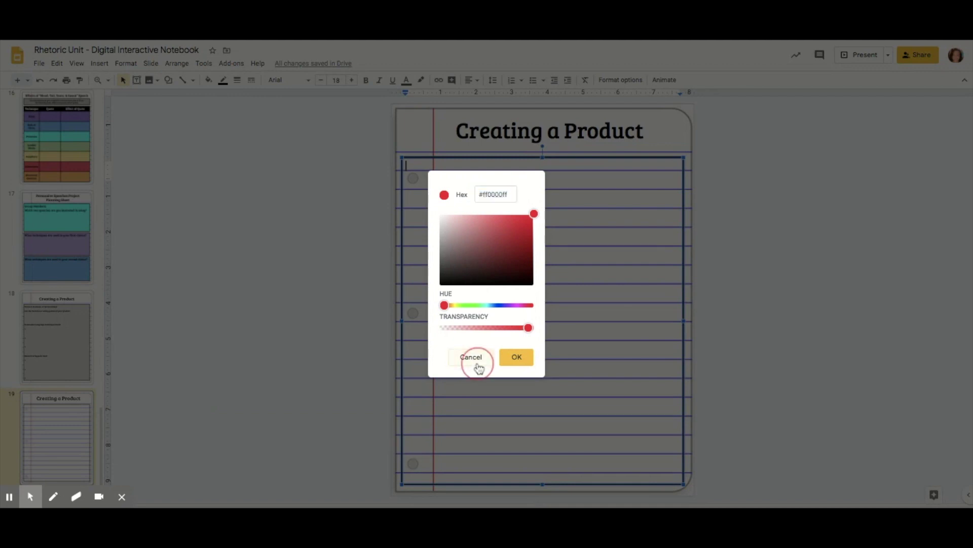
Step: Try yellow and light blue fills, then settle on a darker blue for the box
click(208, 80)
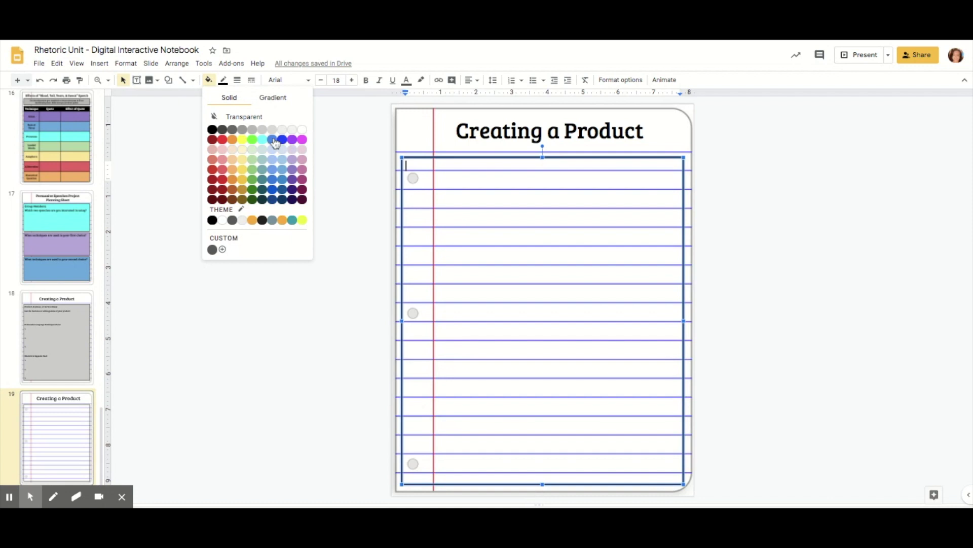
click(247, 145)
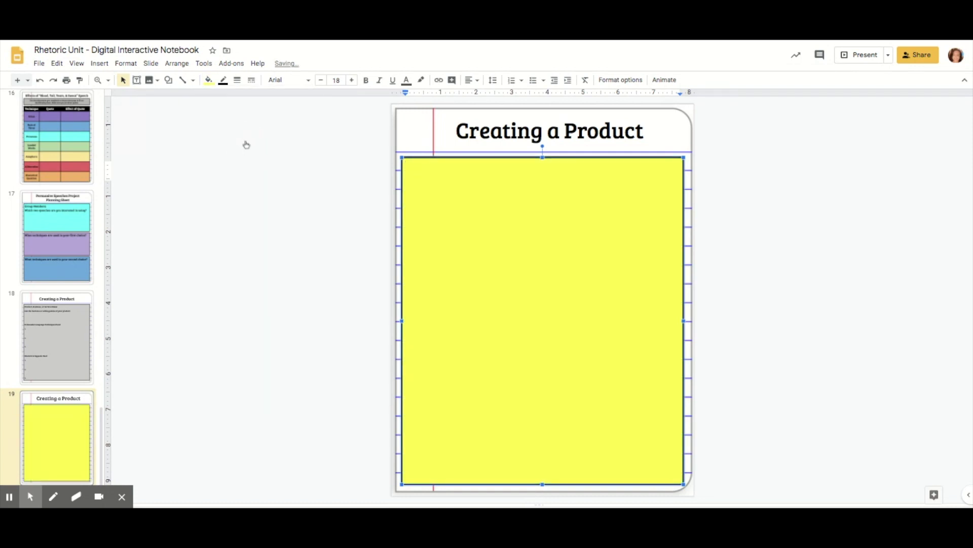
click(214, 90)
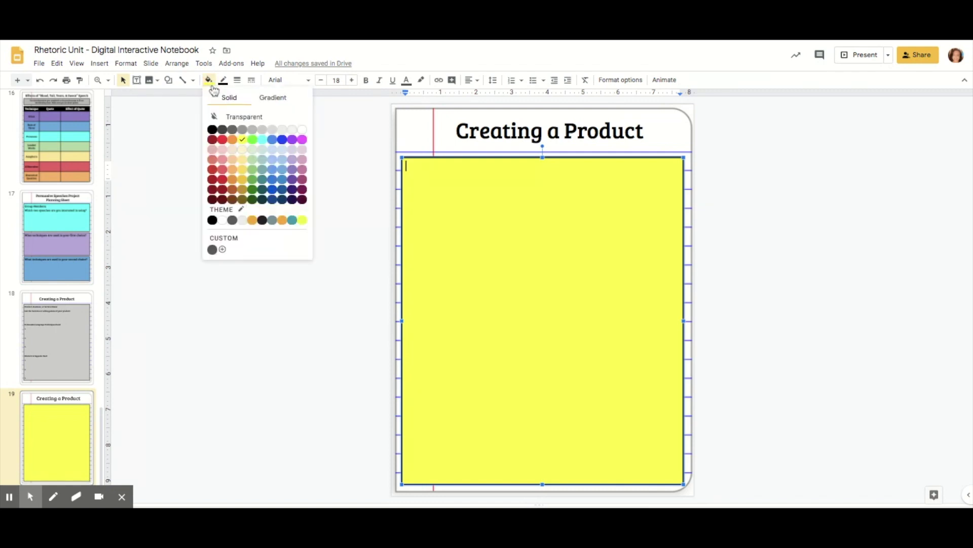
click(283, 166)
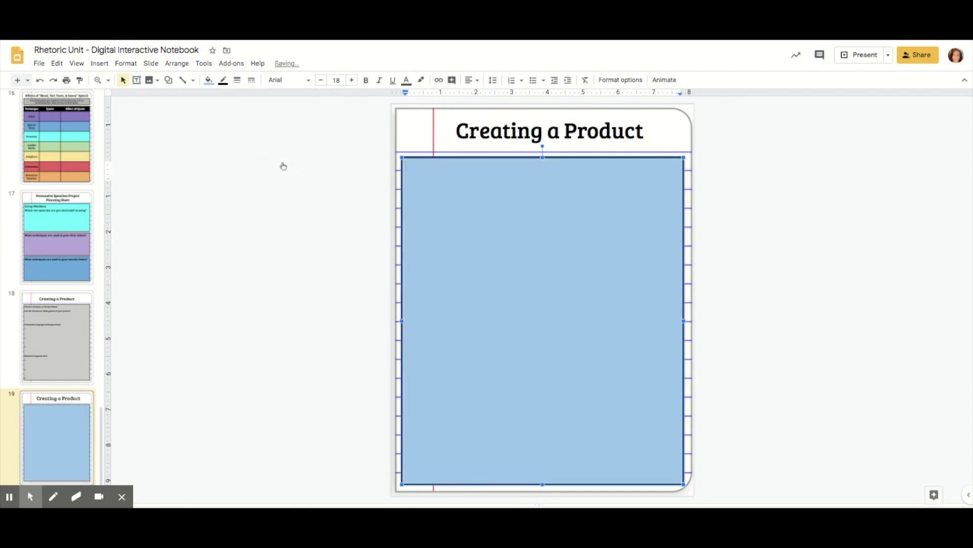
click(210, 87)
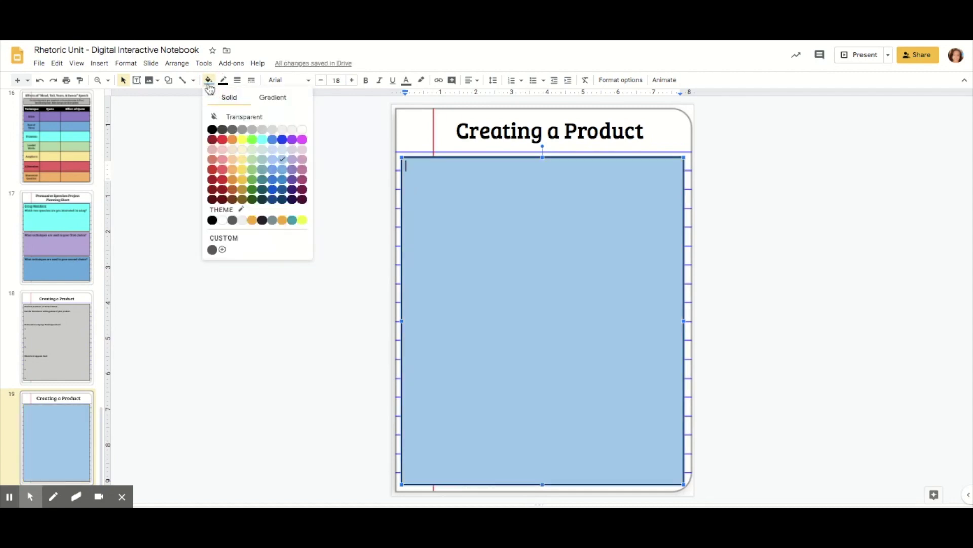
click(282, 179)
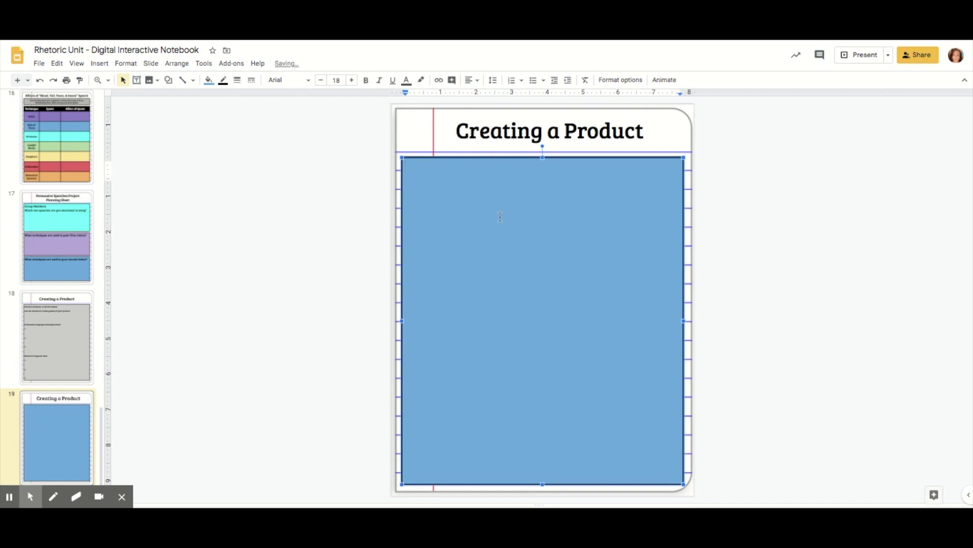
click(725, 199)
click(672, 182)
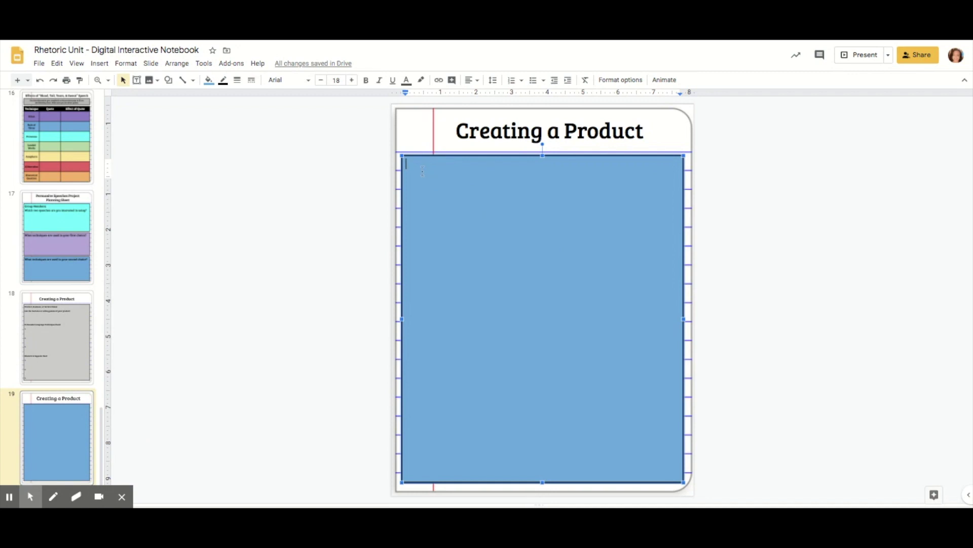
Step: Set the box's text to Bree Serif in black
click(309, 80)
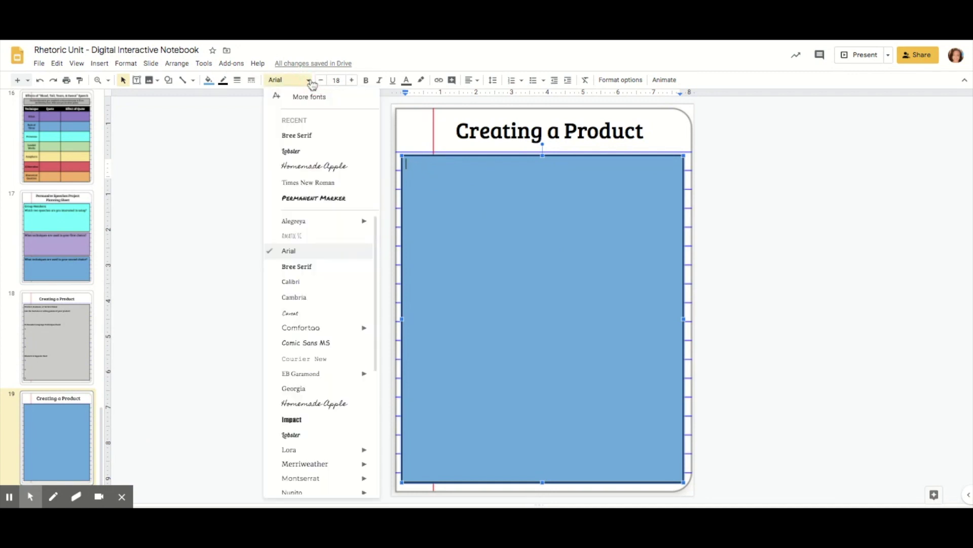
click(305, 137)
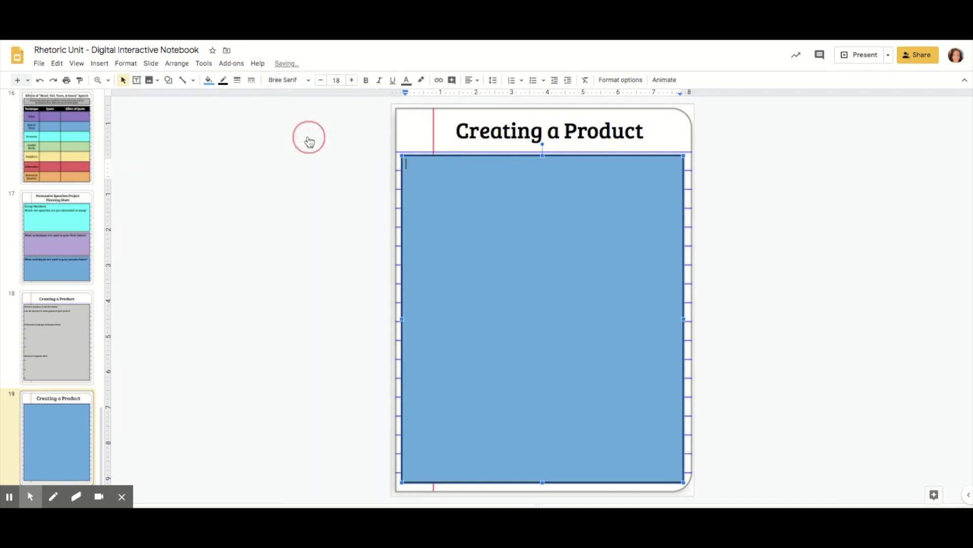
click(410, 84)
click(414, 96)
Step: Type a test line in the box to preview it, then delete it
text(asdf;asdlkjf;al)
click(269, 255)
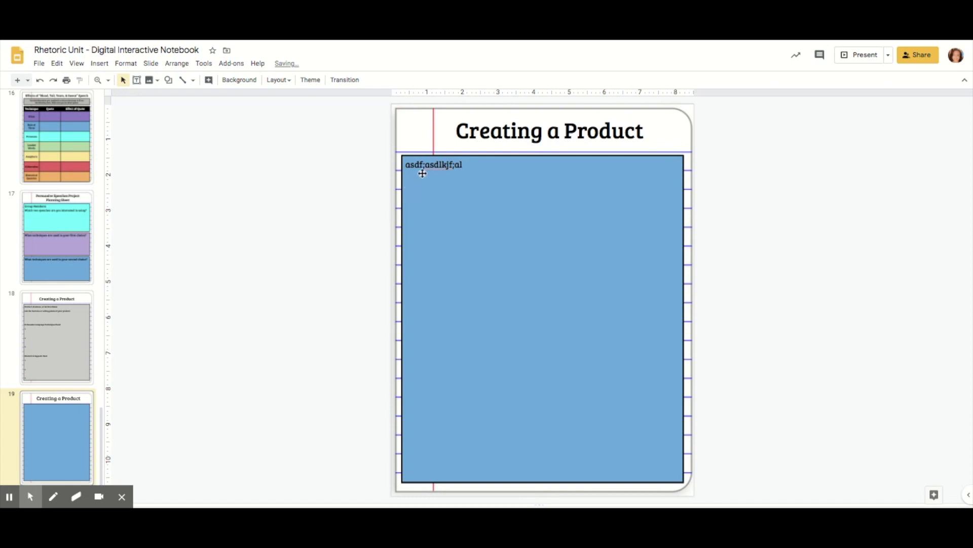
click(439, 164)
key(BackSpace)
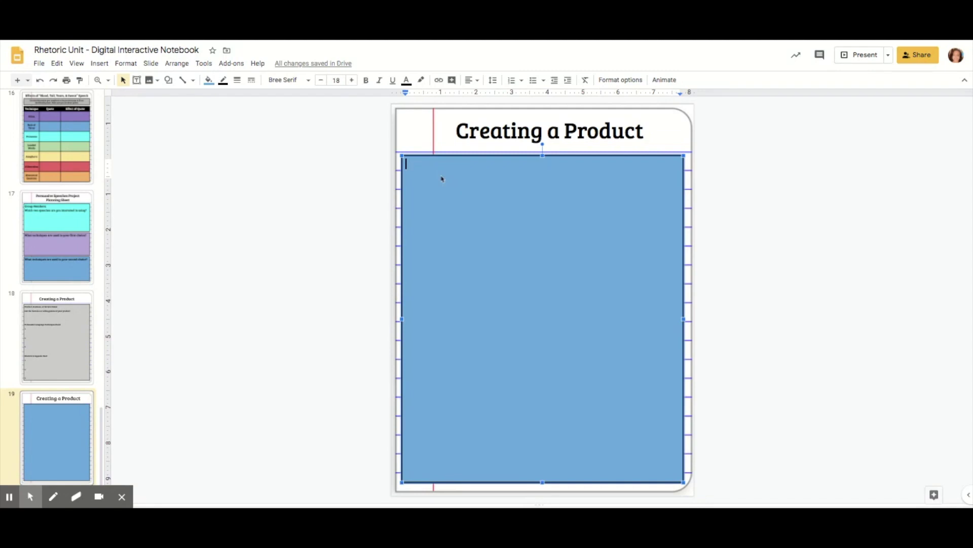
Step: Try the numbered question '1. What is your name?', undo it, and view slide 18
text(1.)
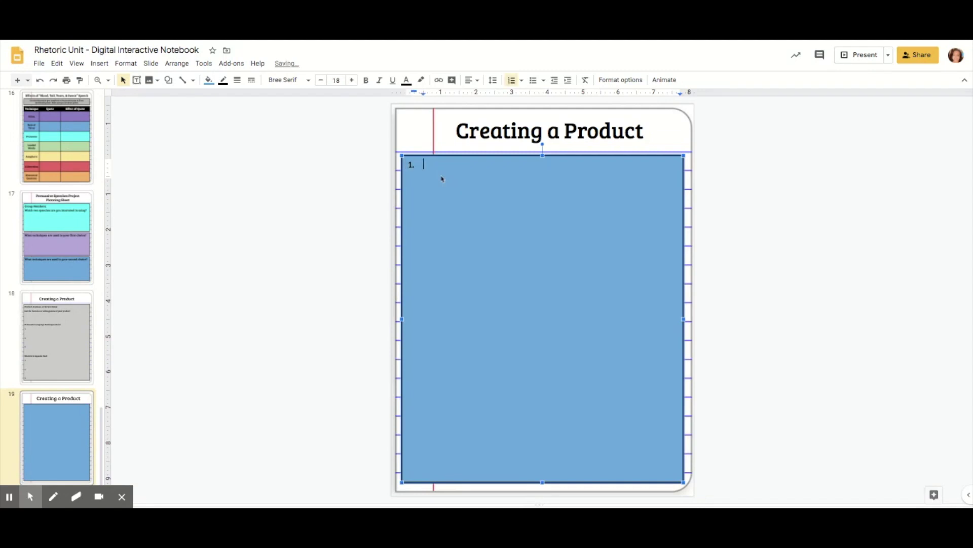
text( What is your name?)
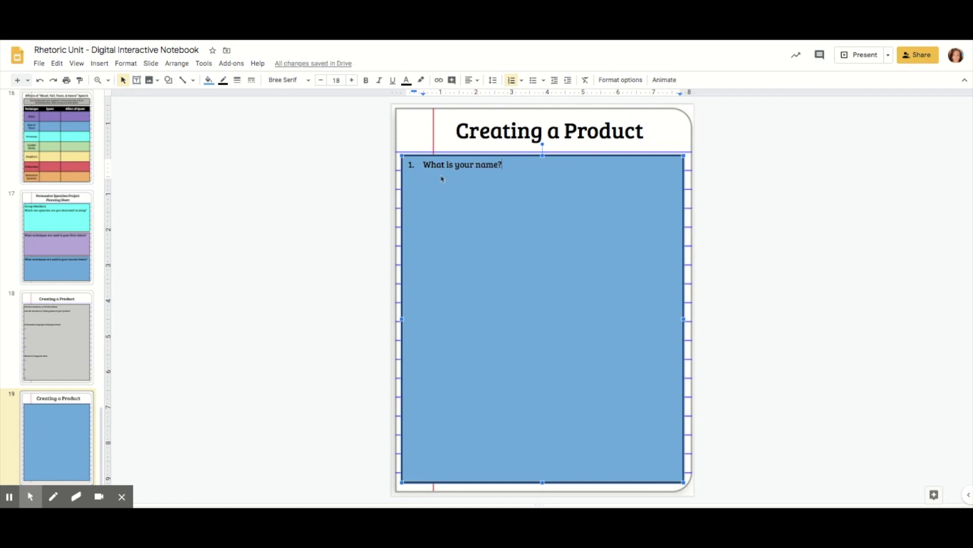
key(Return)
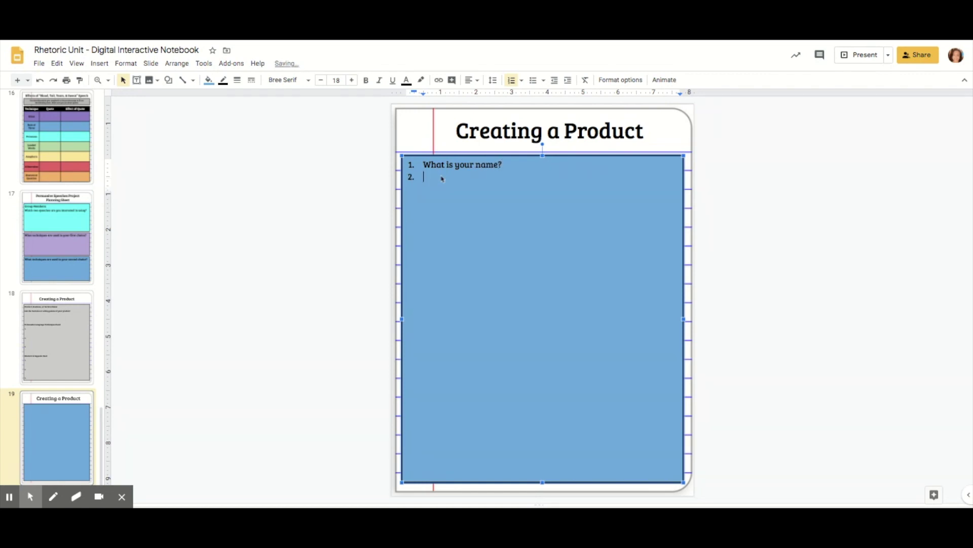
key(BackSpace)
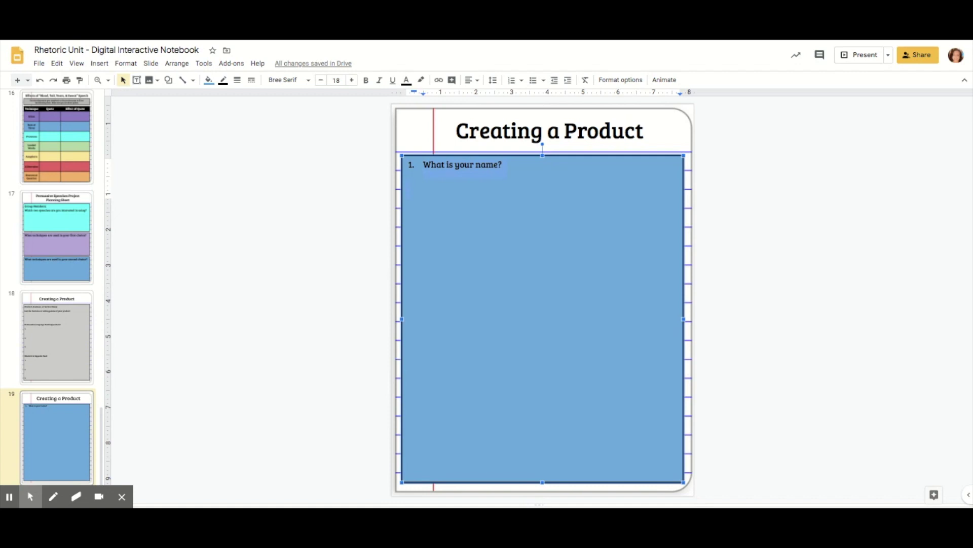
key(ctrl+z)
click(38, 343)
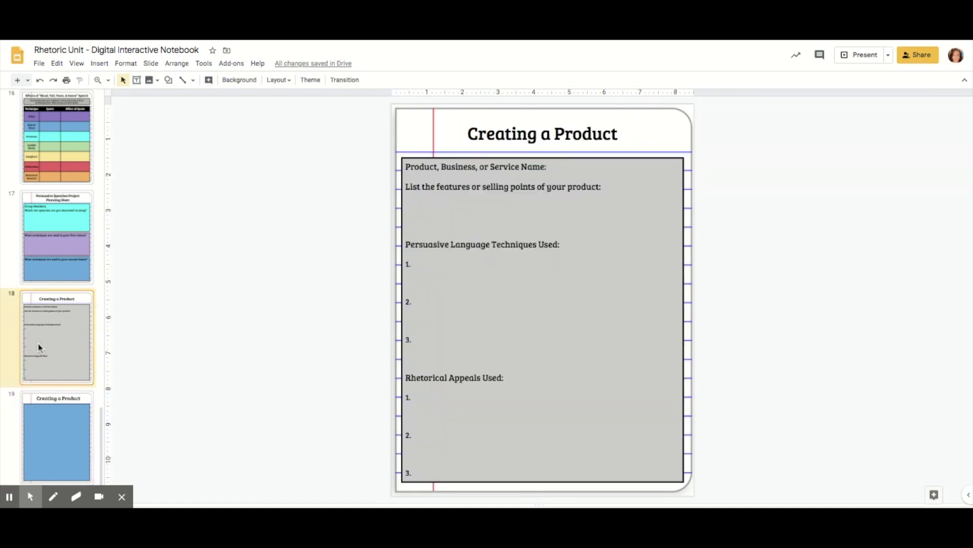
Step: Type 'Product, Service, or Business Name:' in slide 19's blue box and start a new line
click(47, 407)
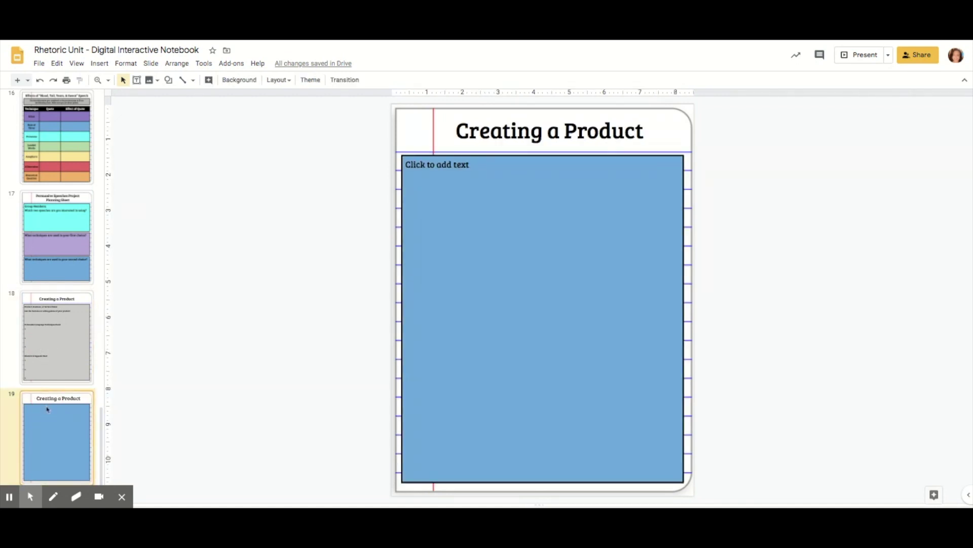
click(573, 218)
text(Produc)
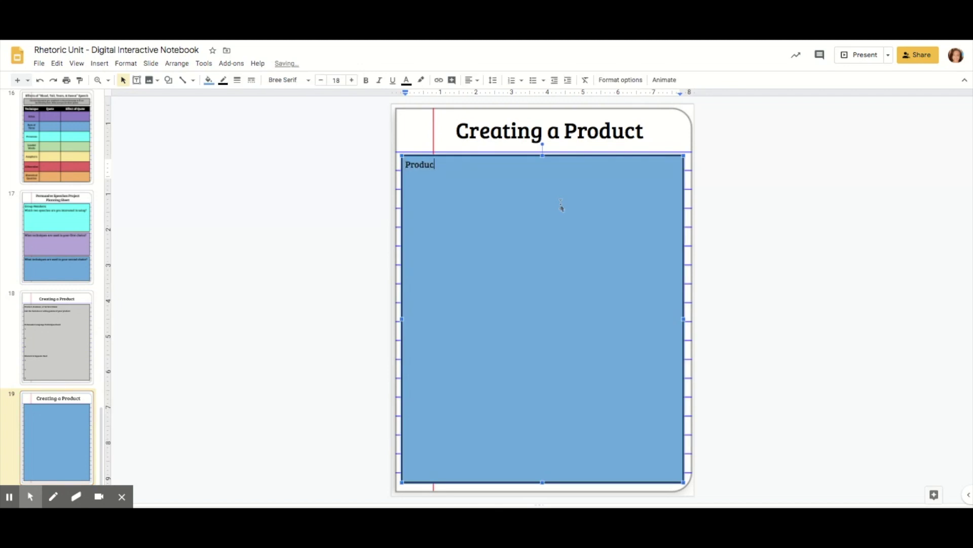
text(t, Service, or Business Name:)
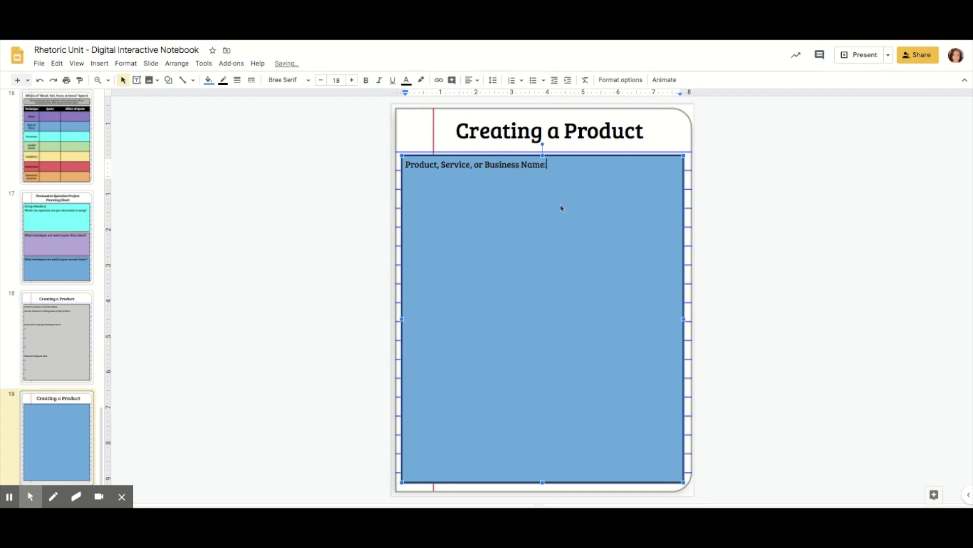
key(Return)
Step: Paste slide 18's features prompt with a colon on line two; select slide 18's techniques section
click(60, 348)
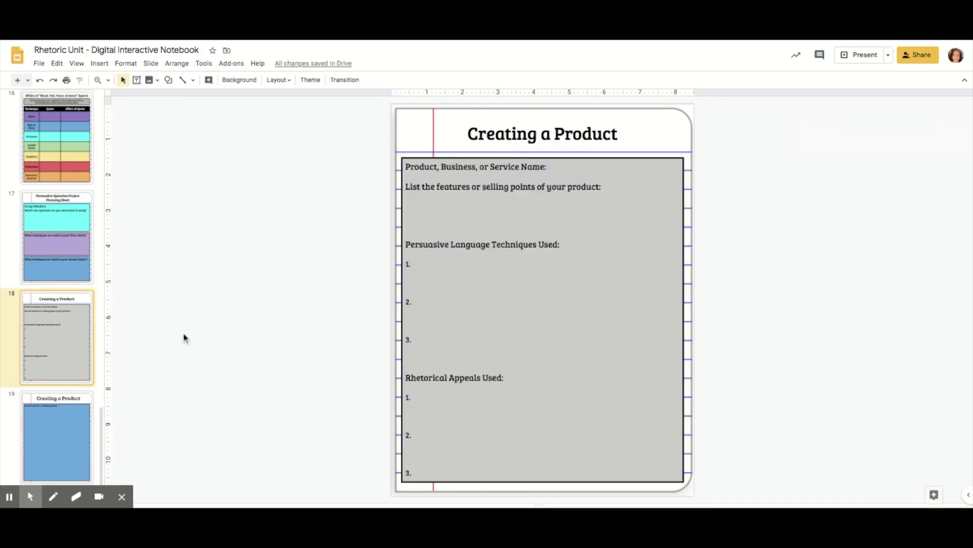
click(602, 186)
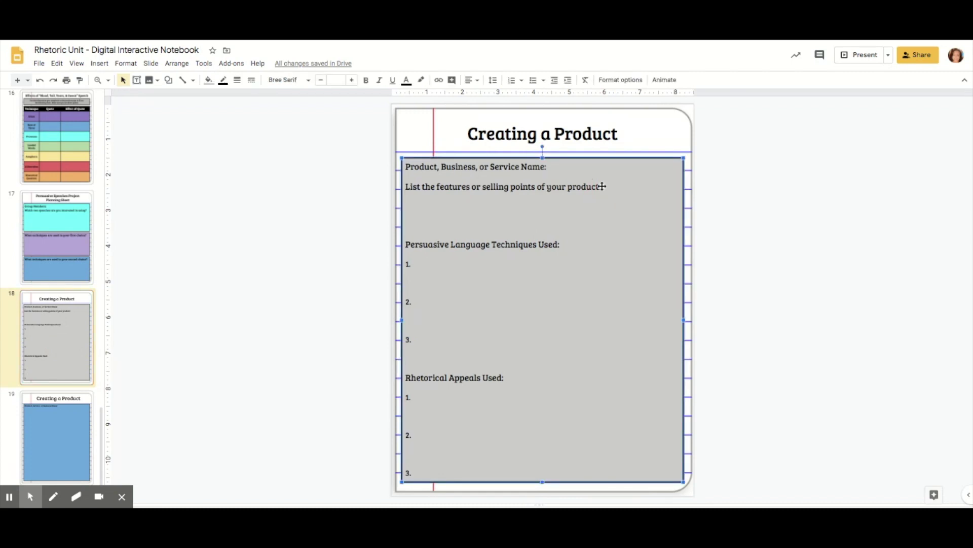
drag(602, 186, 399, 178)
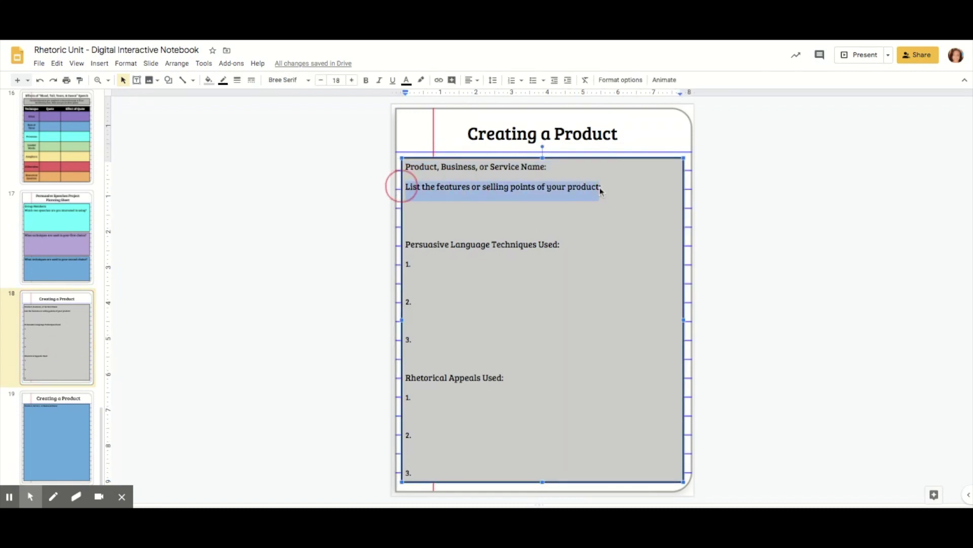
click(81, 428)
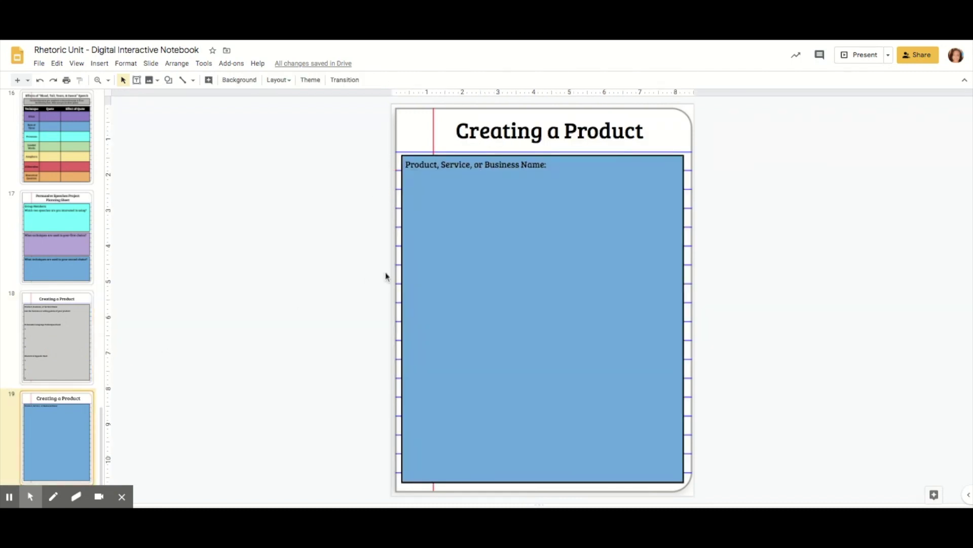
click(437, 227)
click(458, 184)
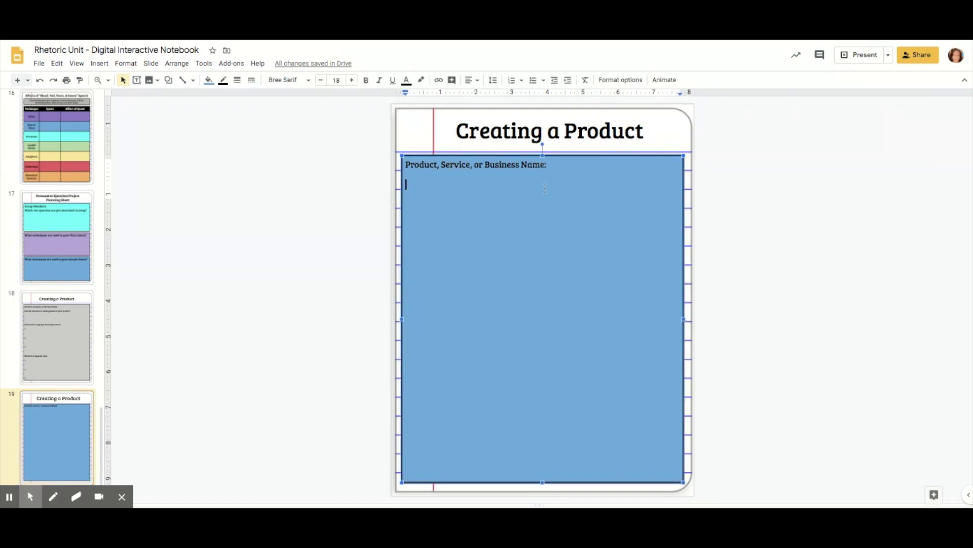
text(List the features or selling points of your product)
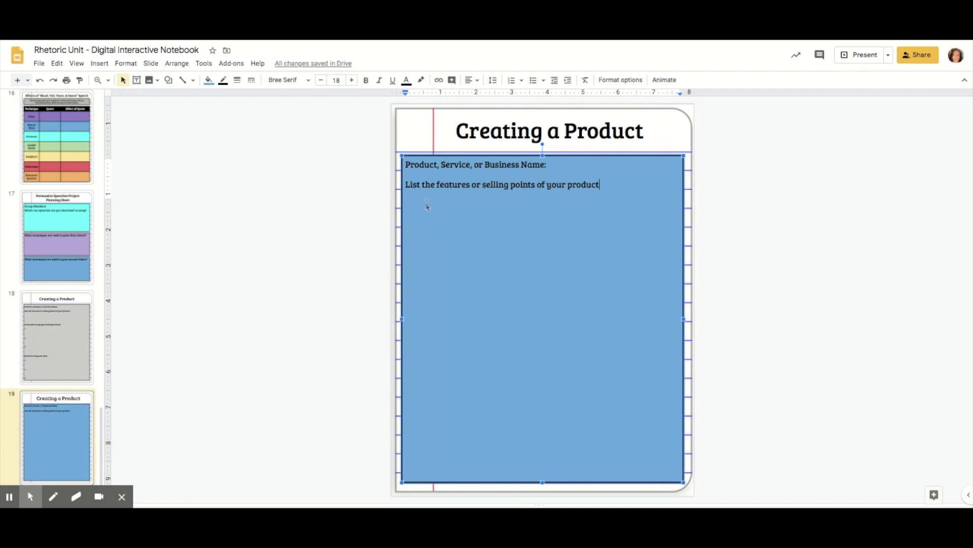
text(:)
key(Return)
key(Return)
click(68, 330)
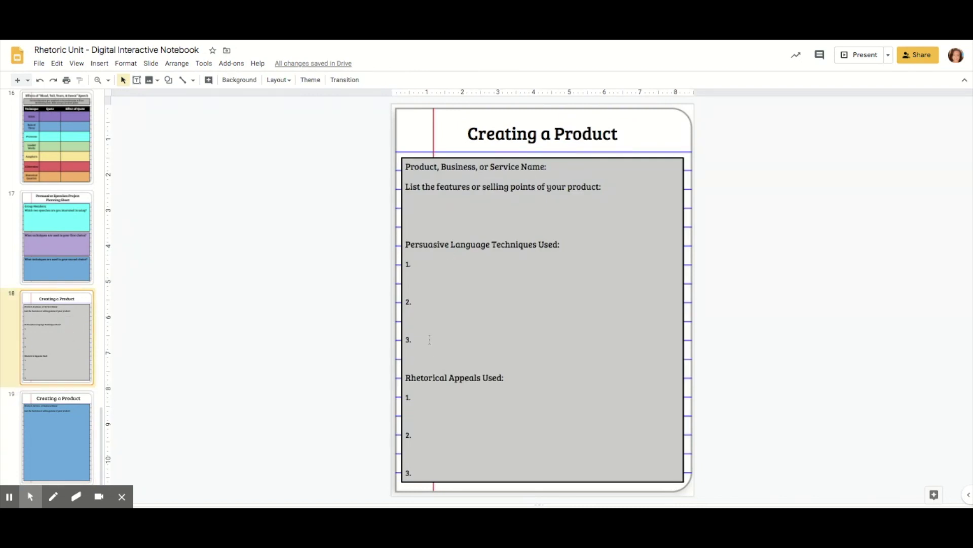
drag(429, 339, 406, 245)
key(ctrl+c)
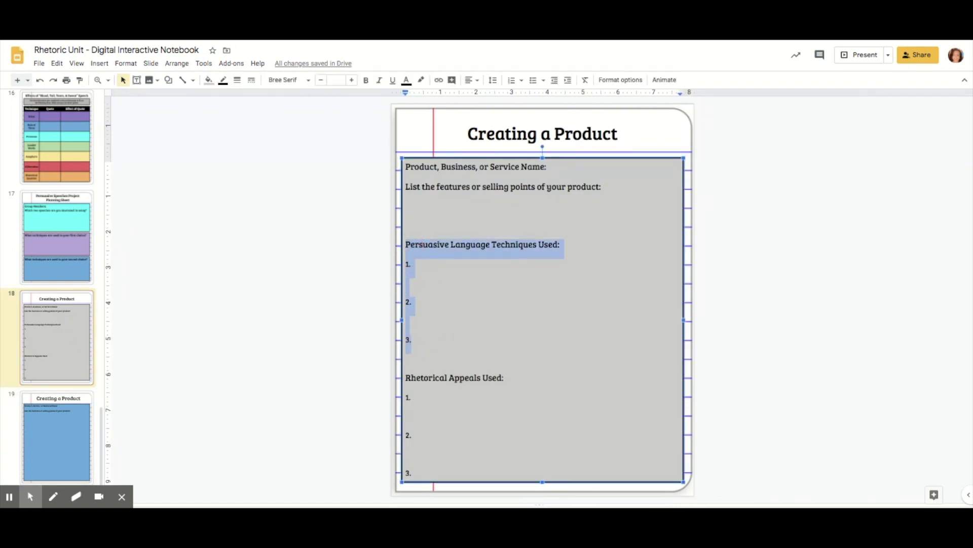
Step: Paste the Persuasive Language Techniques section, items 1–3, below slide 19's existing prompts
click(78, 446)
click(489, 275)
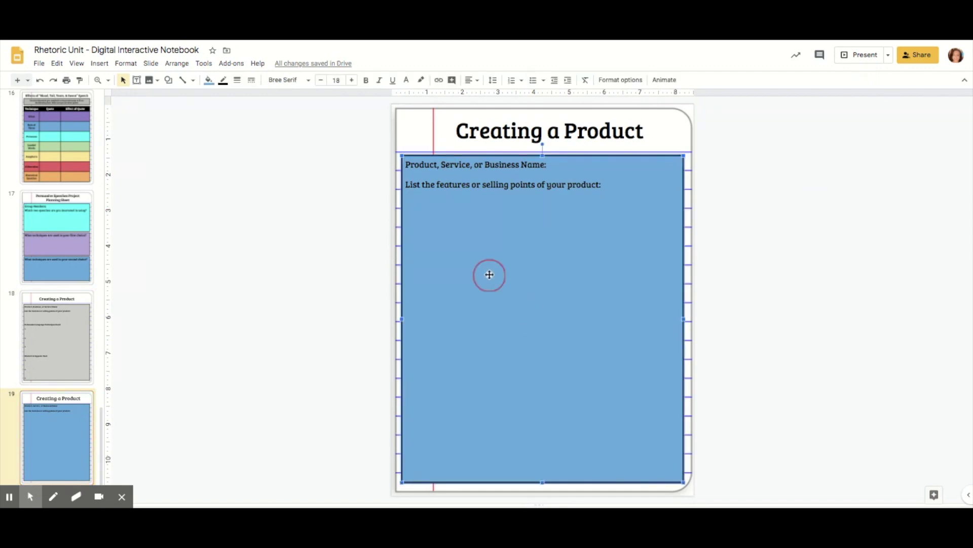
click(468, 230)
key(ctrl+v)
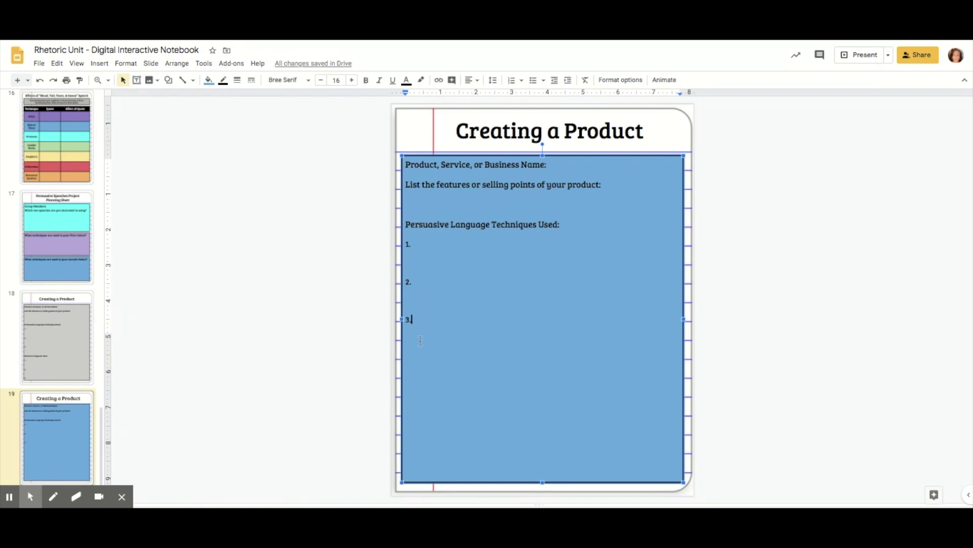
click(42, 445)
Step: Paste slide 18's numbered Rhetorical Appeals Used block below '3.' with a blank line above
click(52, 355)
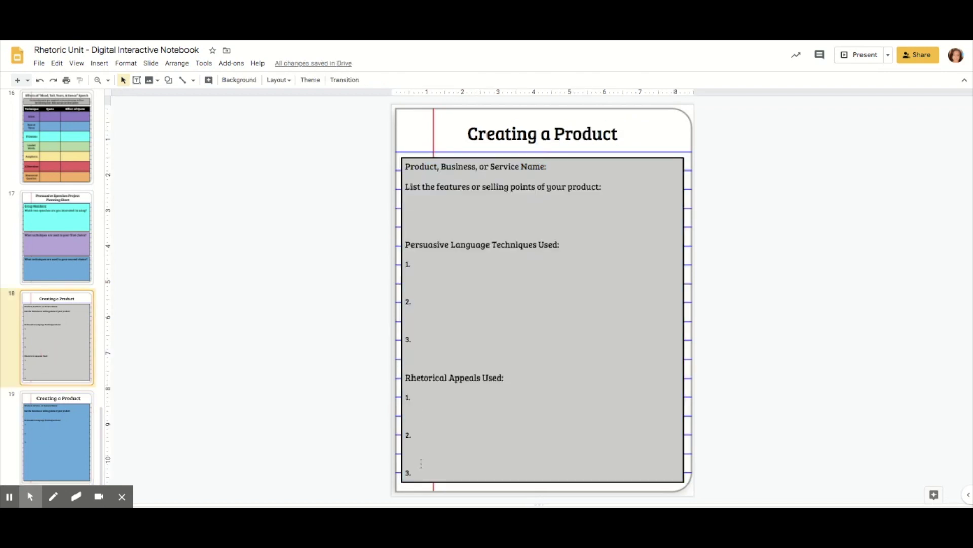
drag(419, 472, 403, 380)
key(ctrl+c)
click(66, 426)
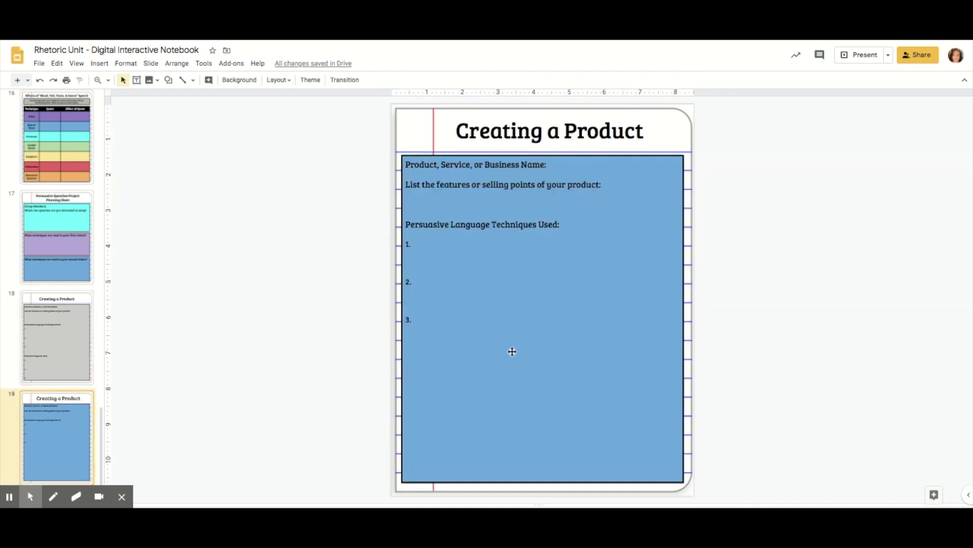
click(436, 344)
click(416, 339)
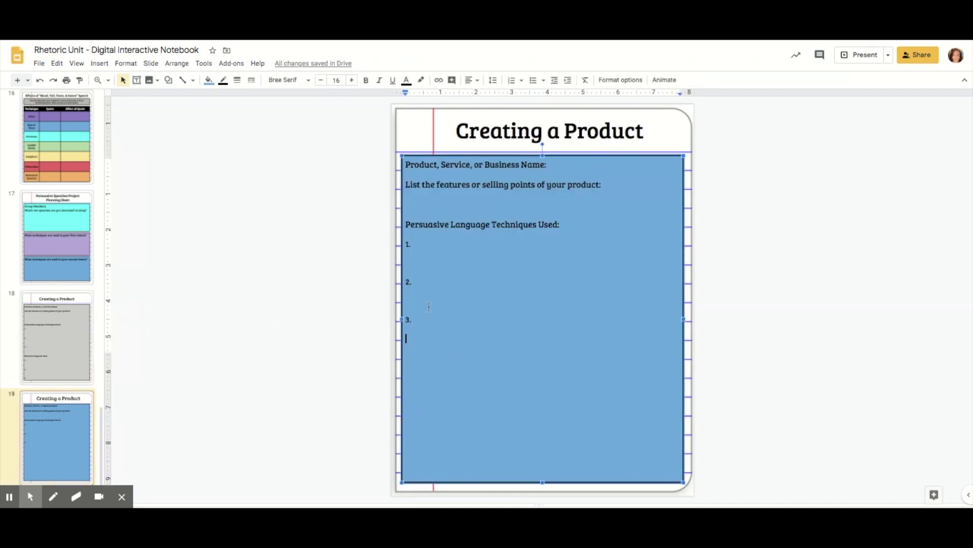
key(ctrl+v)
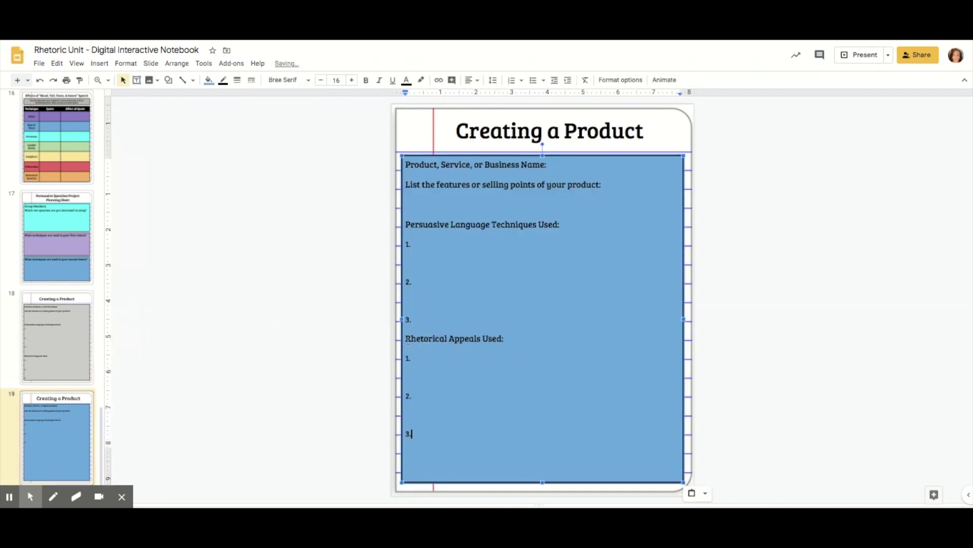
click(406, 339)
key(Return)
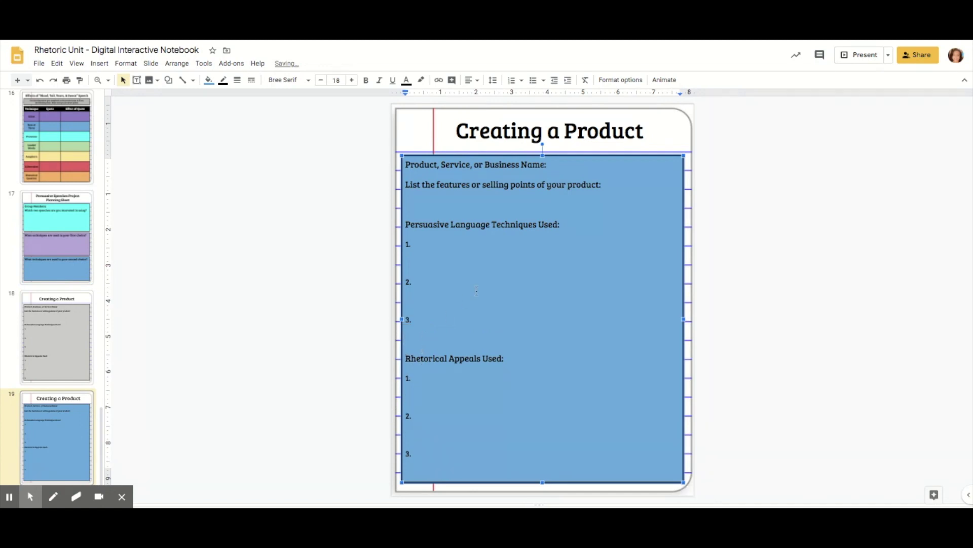
click(429, 164)
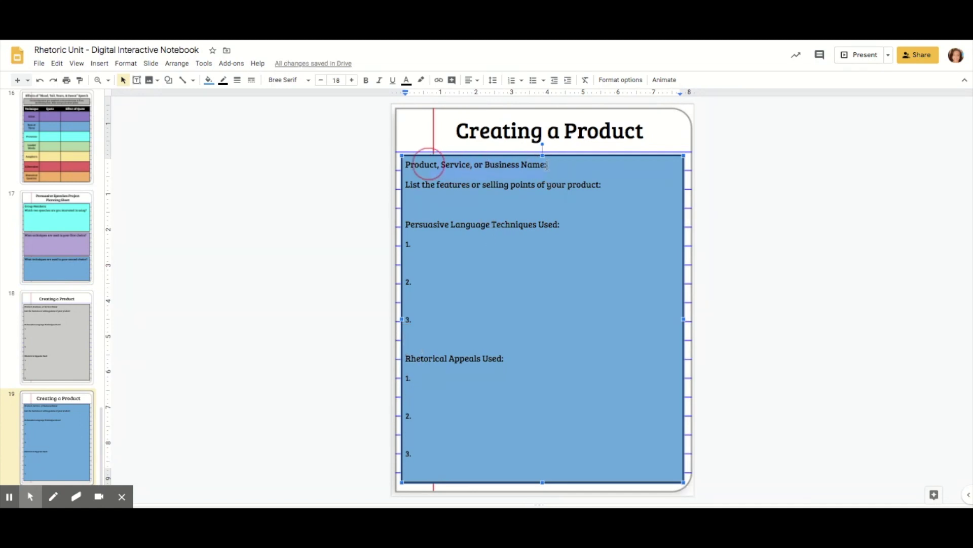
click(366, 81)
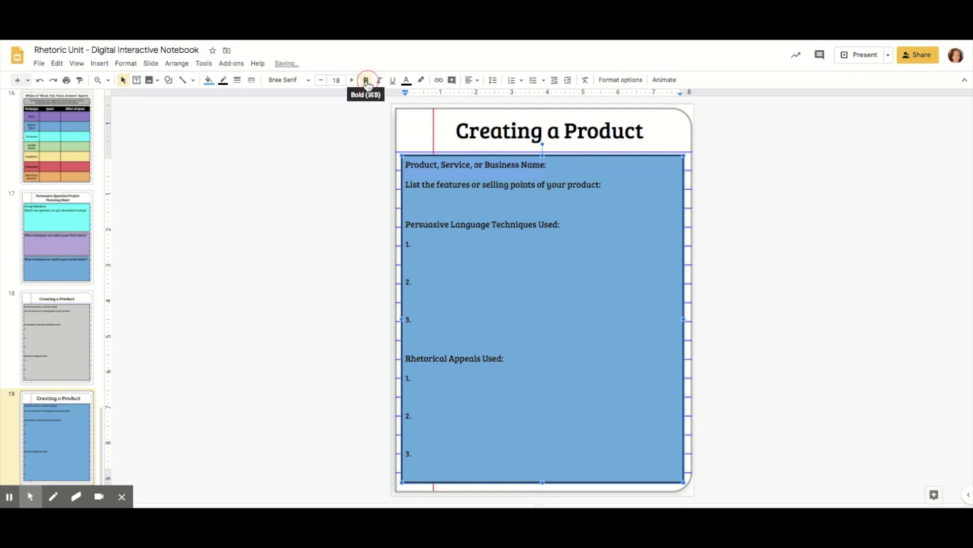
click(392, 81)
click(380, 82)
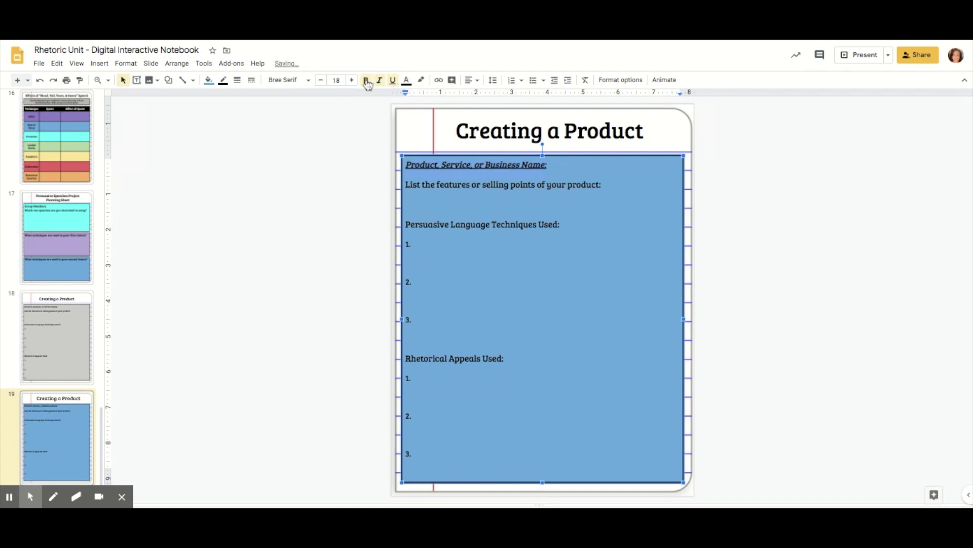
key(super+z)
key(super+z)
key(super+z)
click(453, 178)
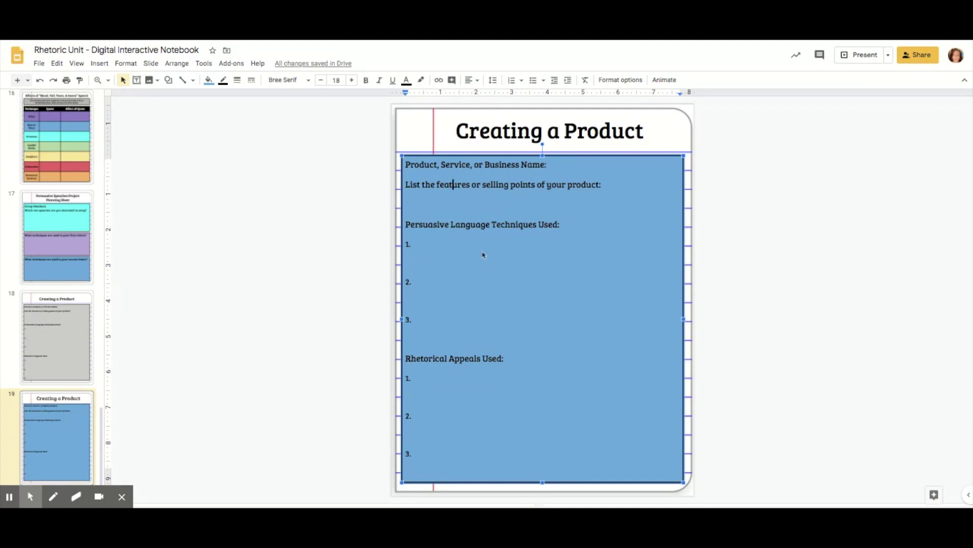
key(ctrl+u)
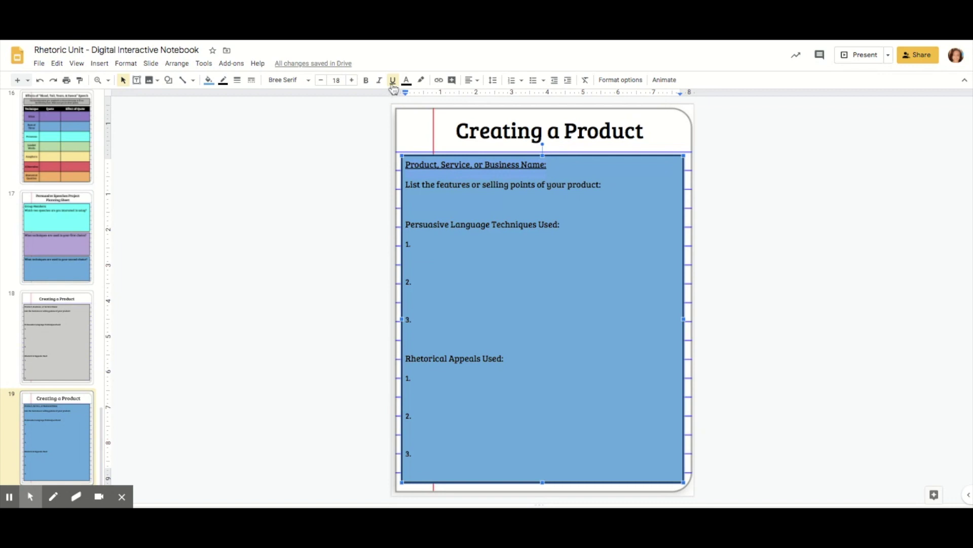
key(ctrl+a)
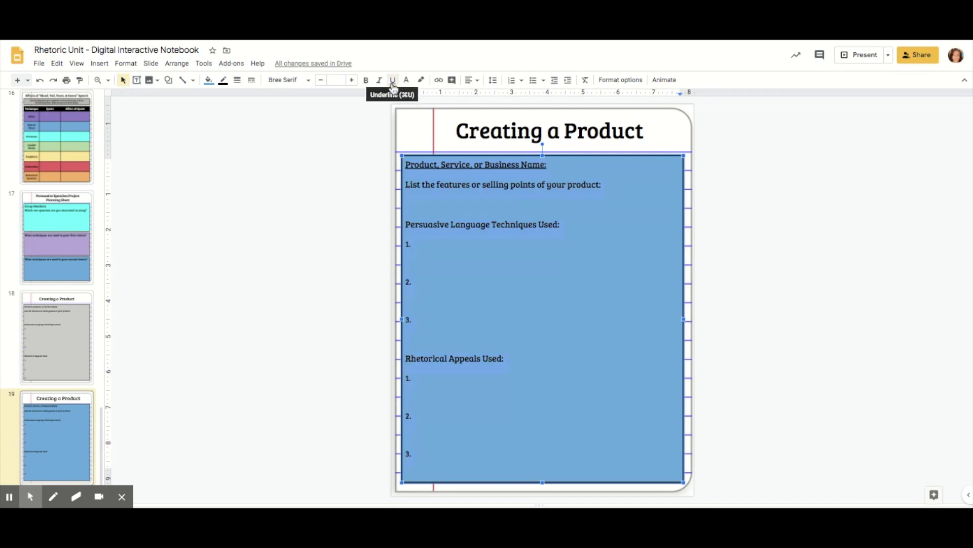
click(393, 86)
click(393, 86)
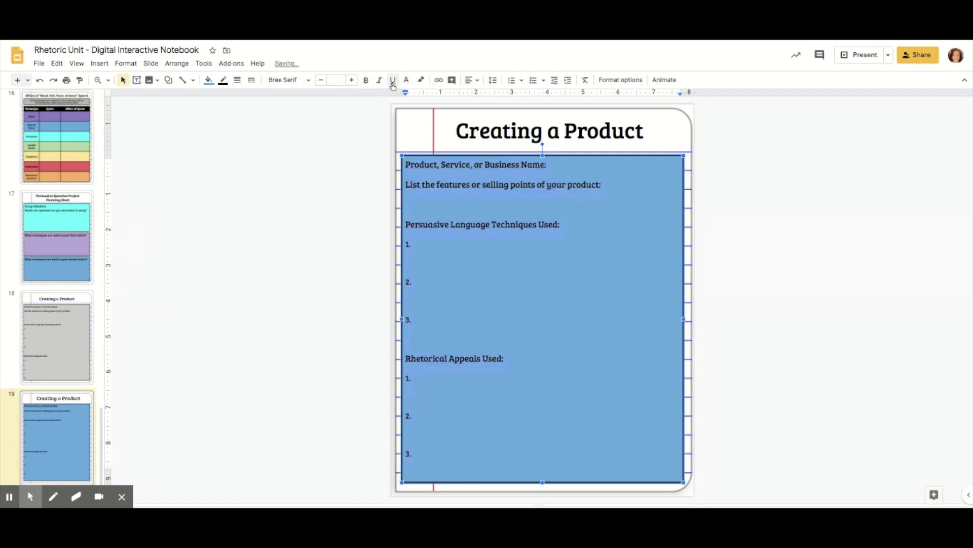
click(507, 274)
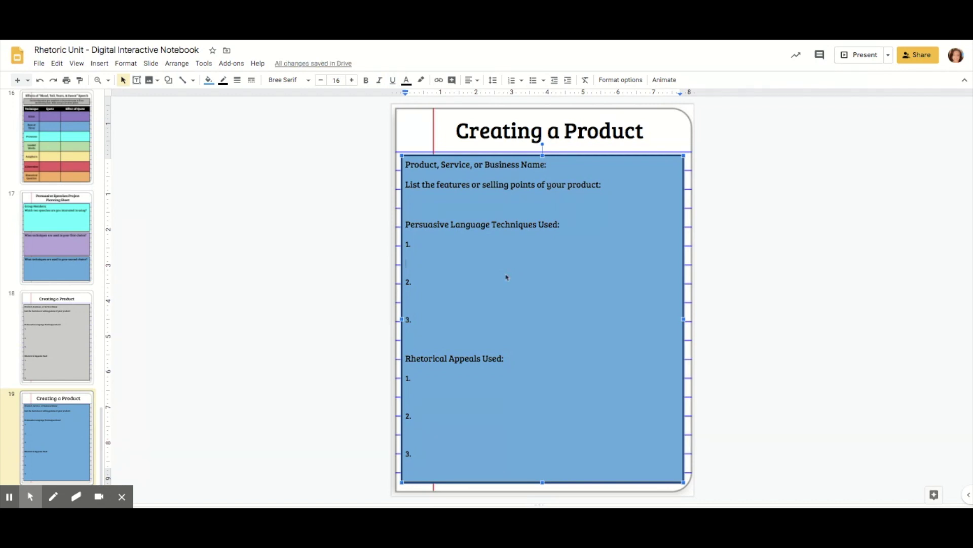
key(Up)
key(Up)
key(Up)
click(56, 63)
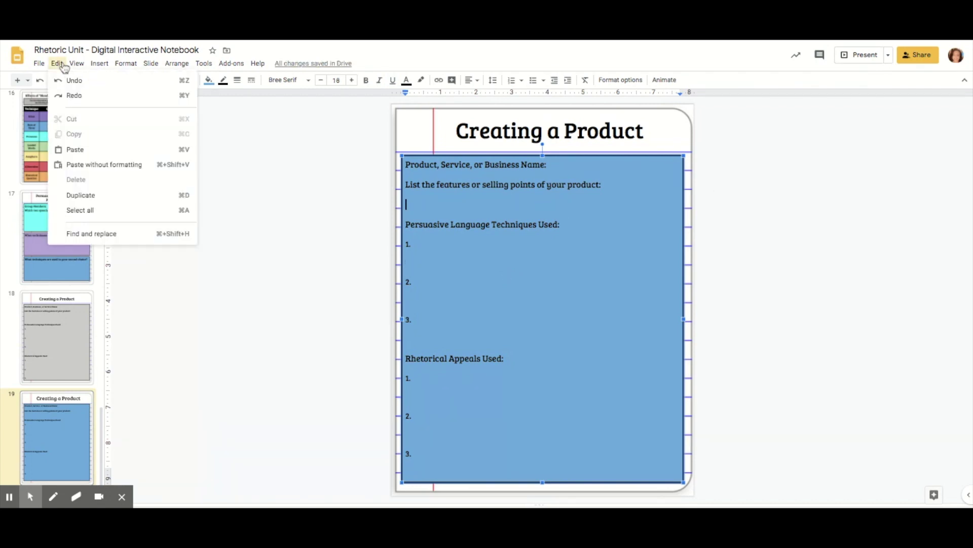
click(322, 155)
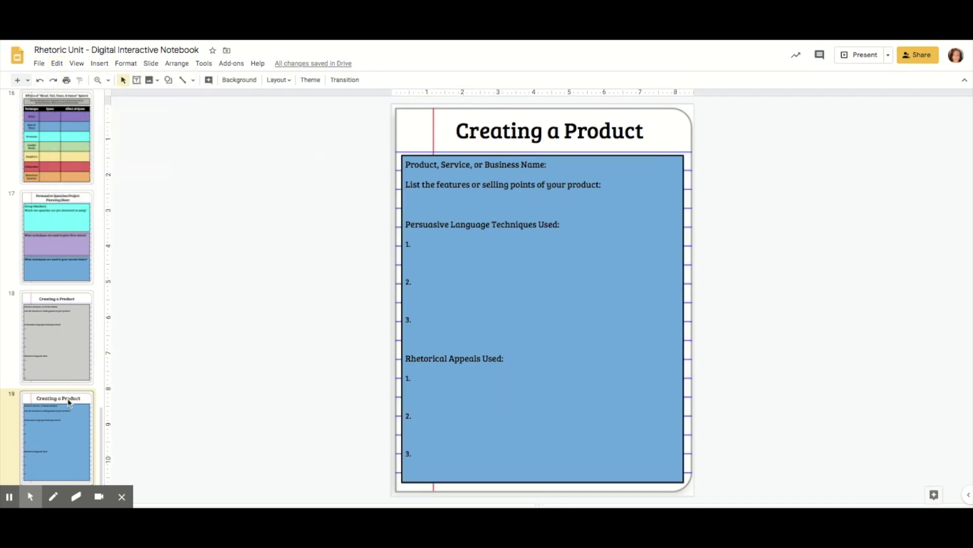
click(596, 270)
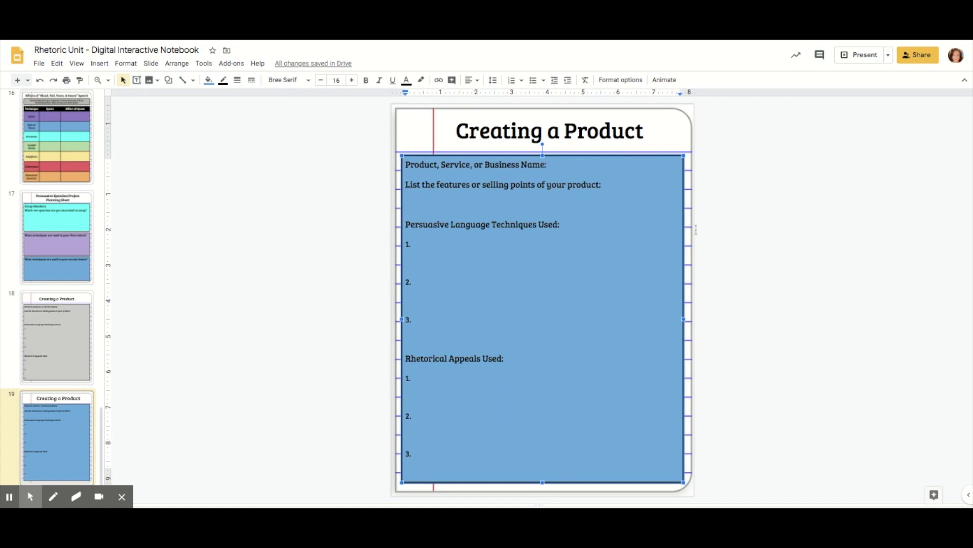
click(720, 229)
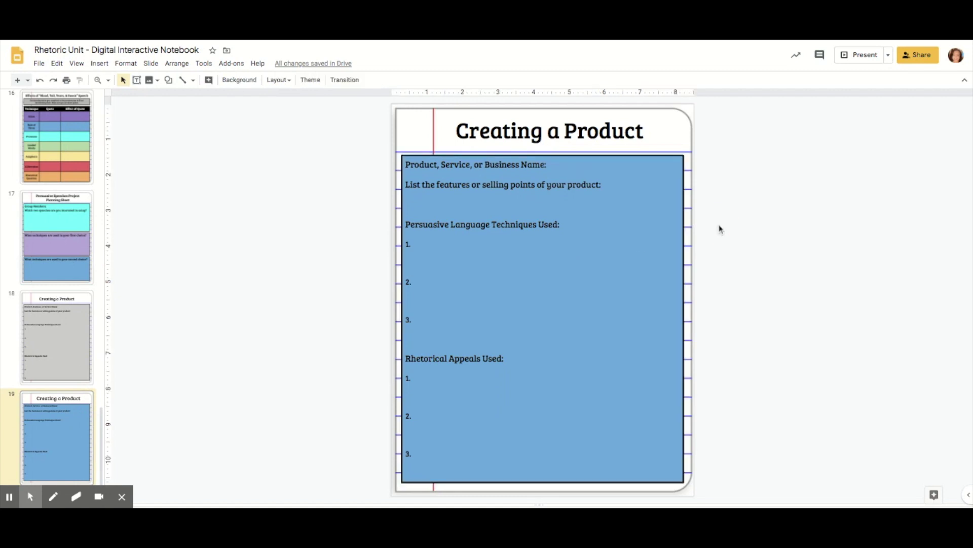
click(538, 257)
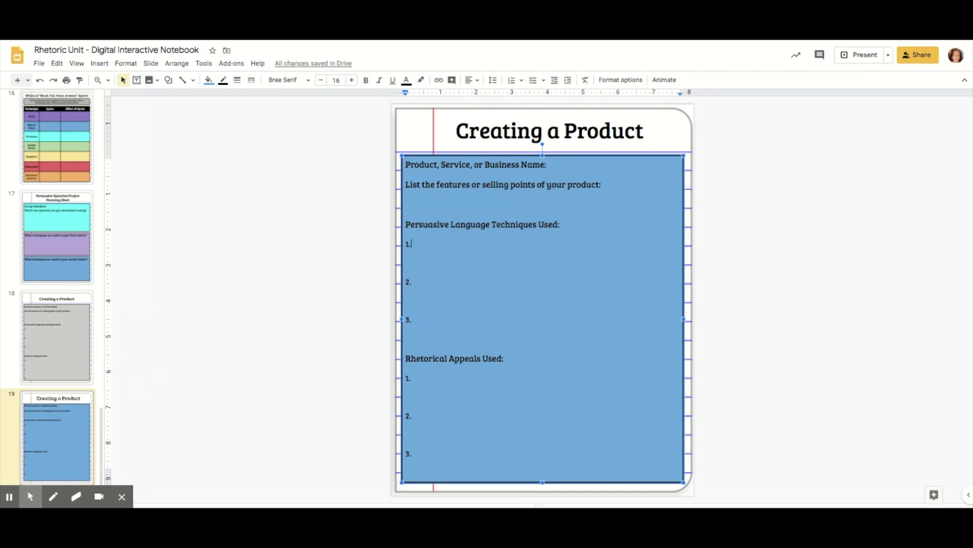
click(377, 310)
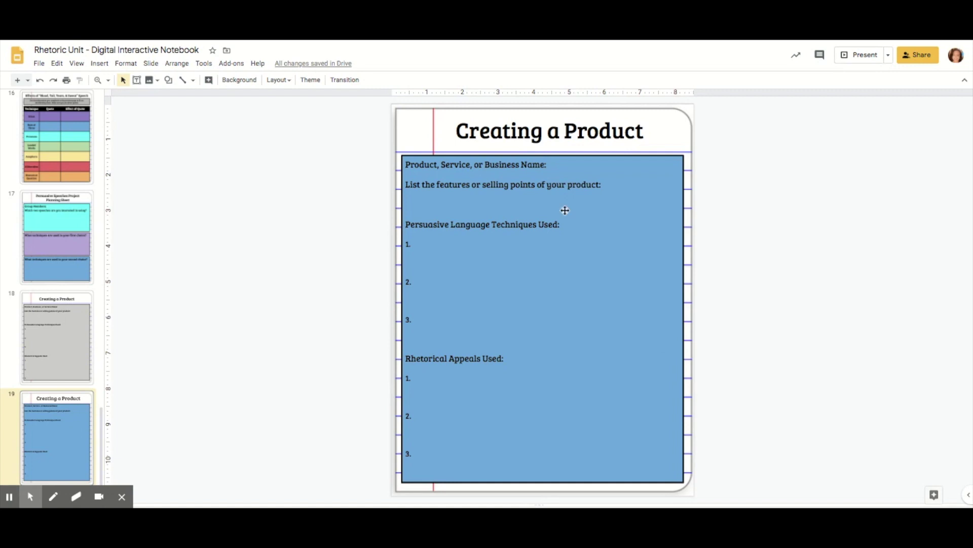
click(39, 65)
mouse_move(74, 173)
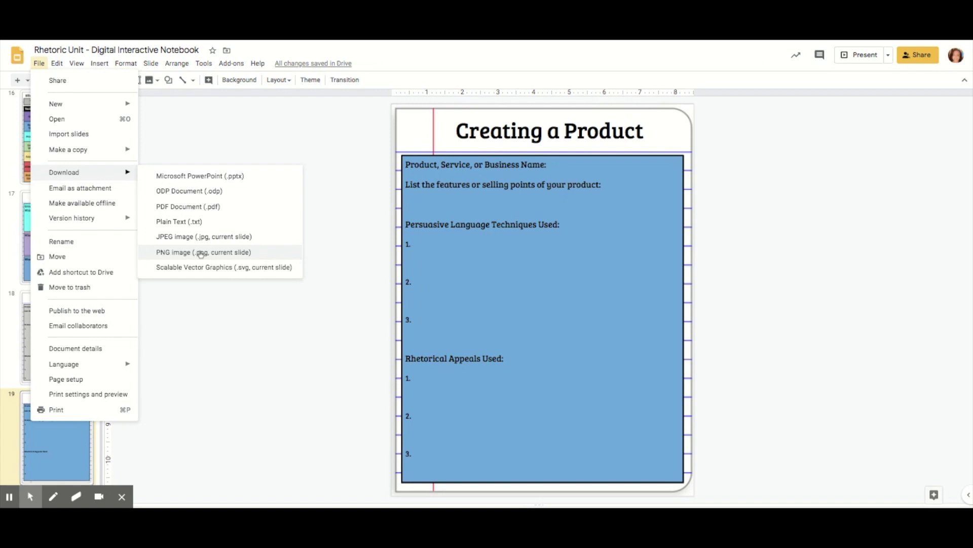
click(352, 159)
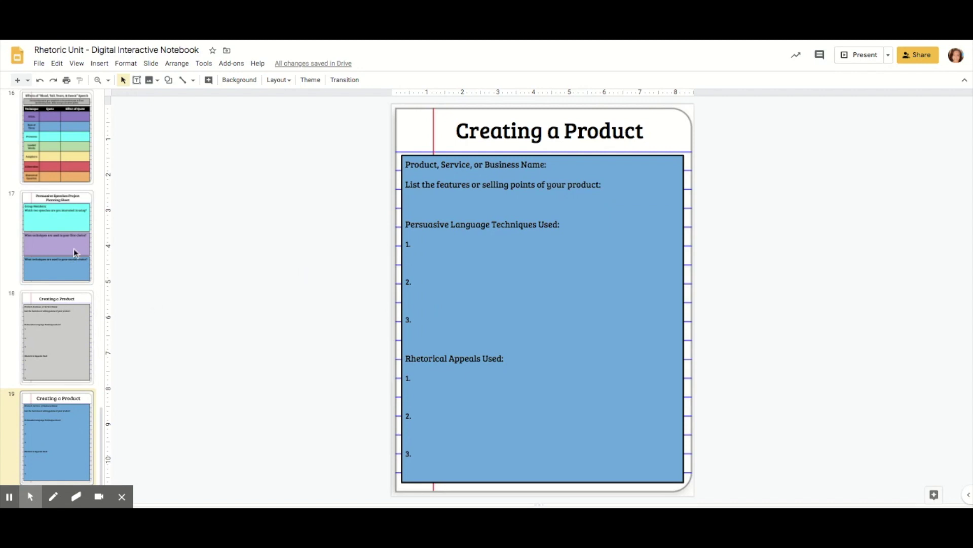
scroll(77, 227, up, 1)
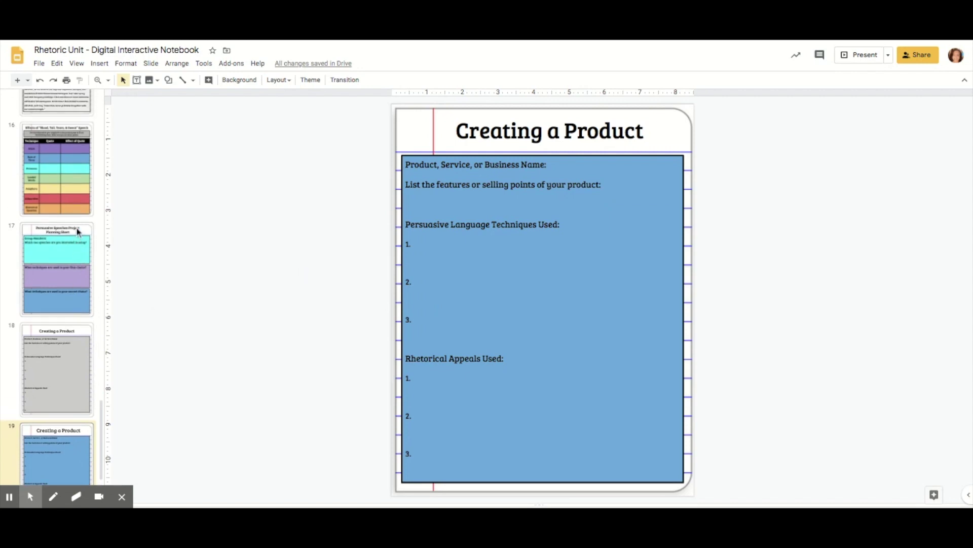
click(64, 284)
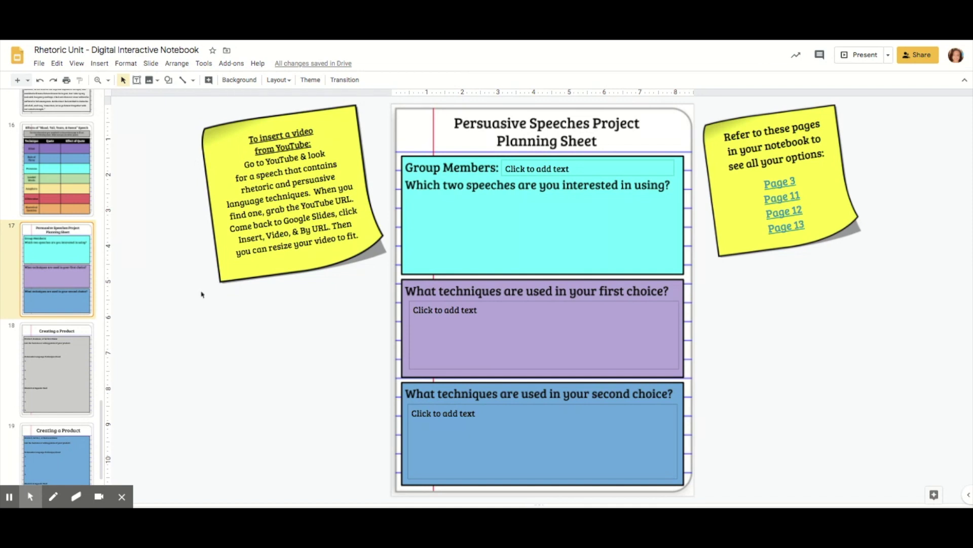
click(67, 437)
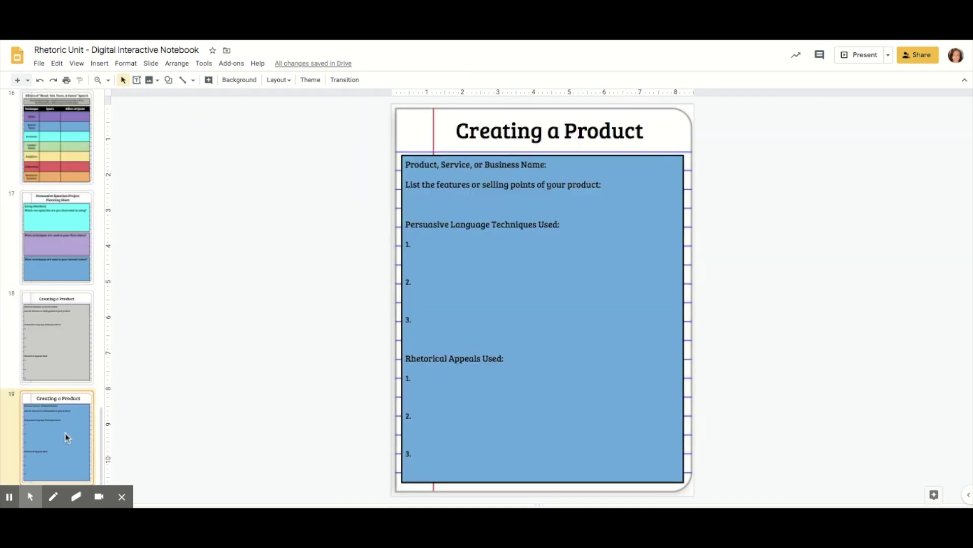